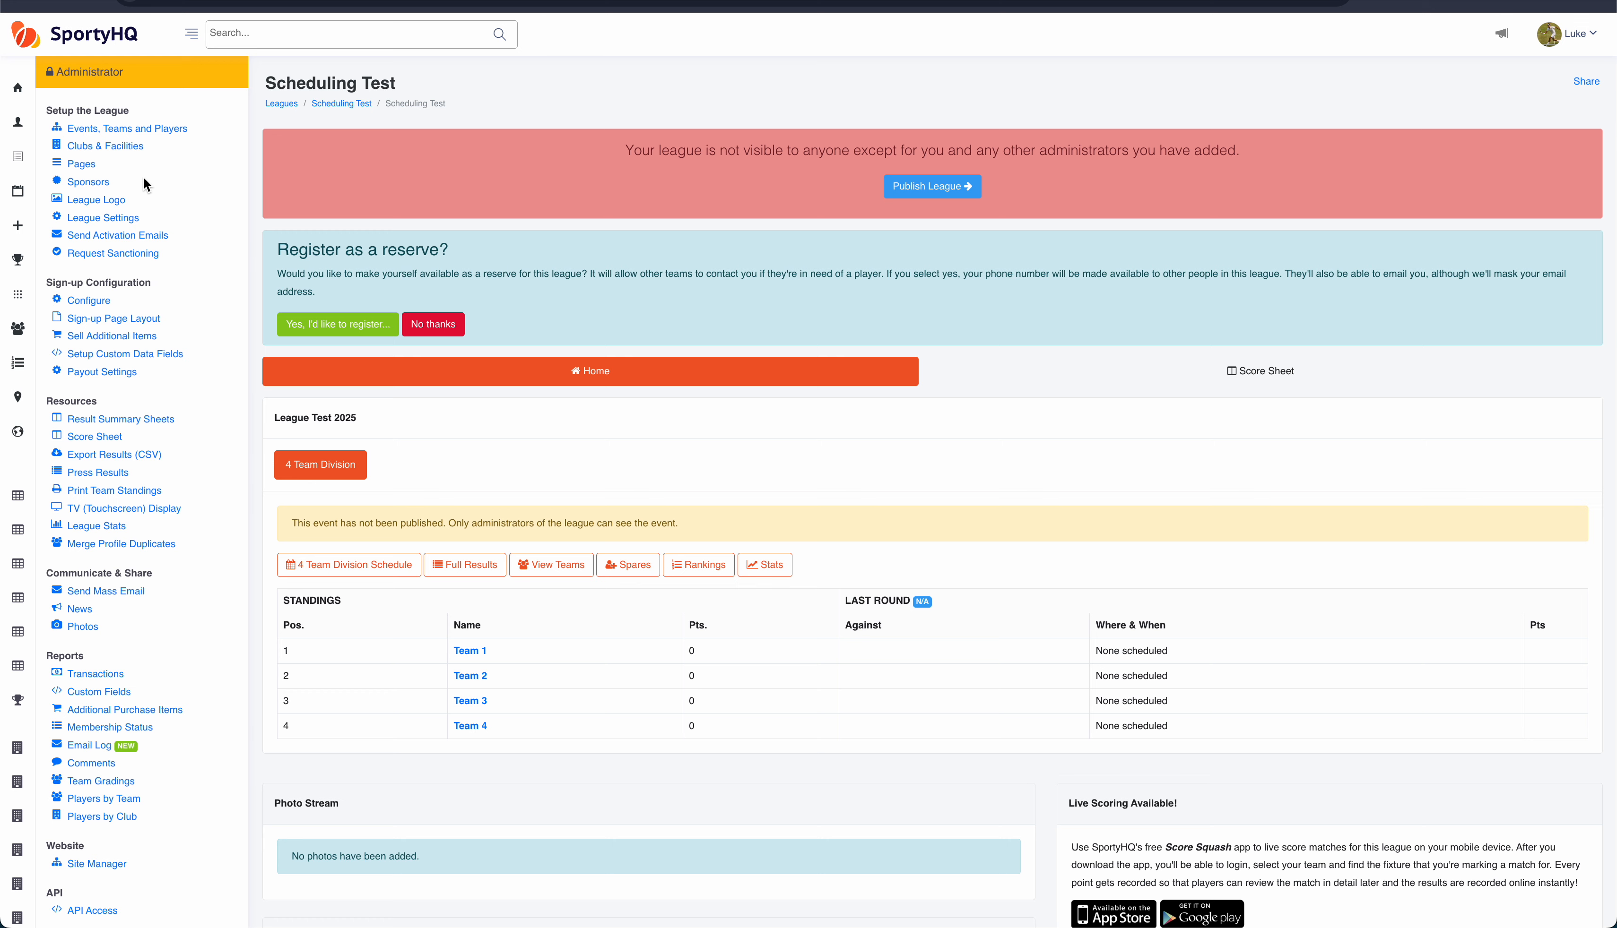
Step: Check the league's clubs, then open the League Scheduler for the League Test 2025 event
click(128, 152)
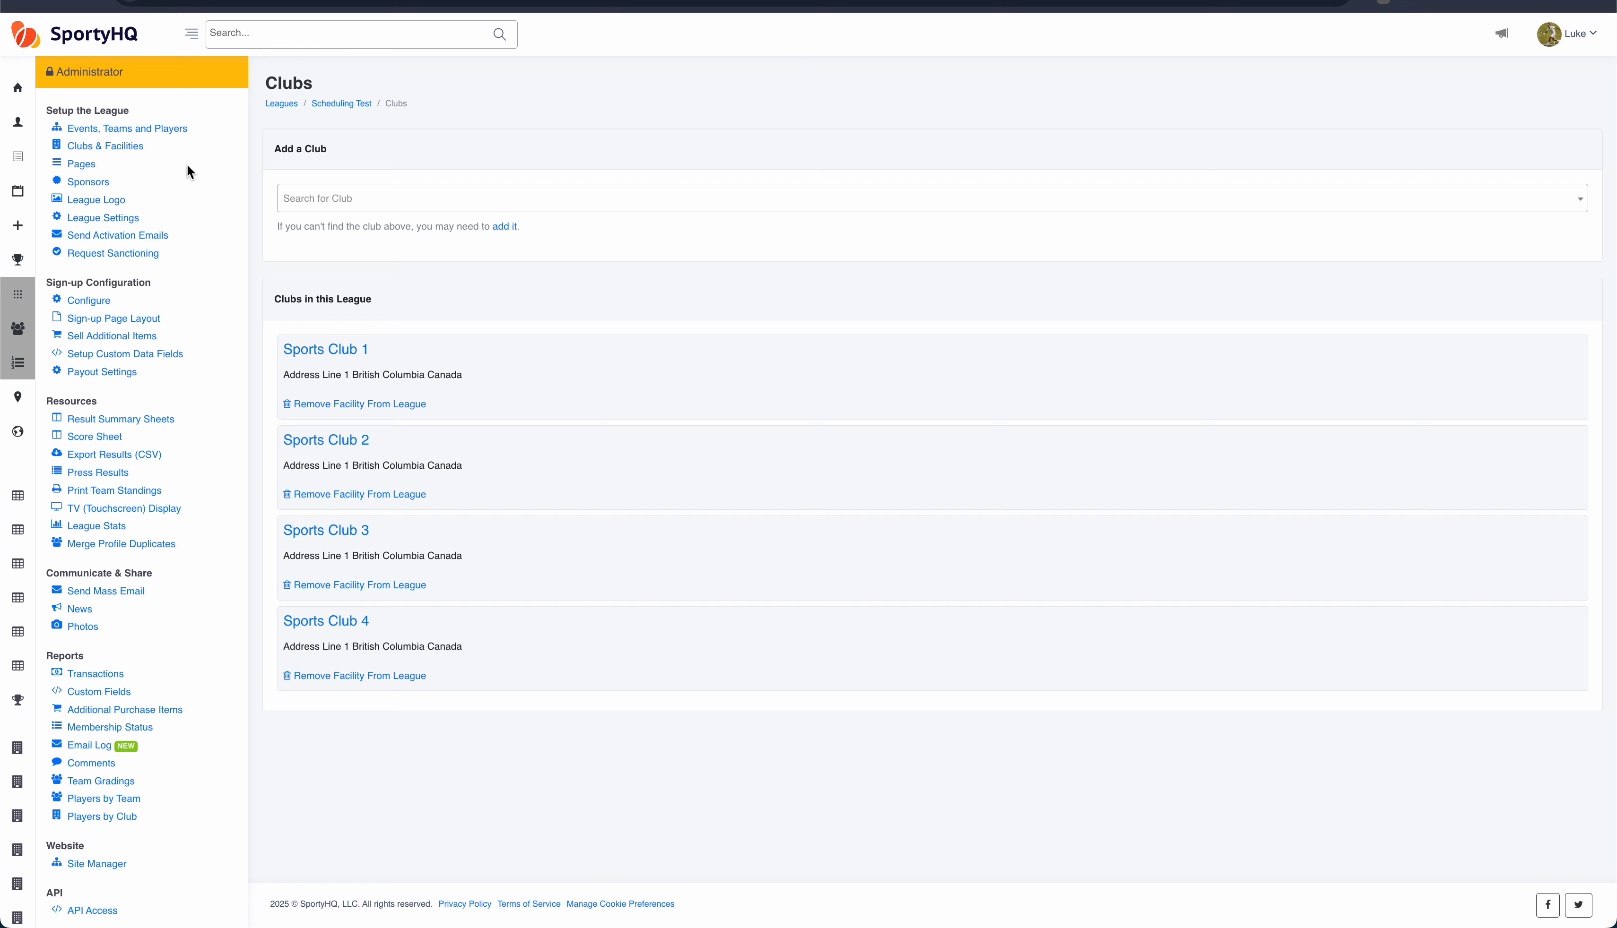
click(151, 131)
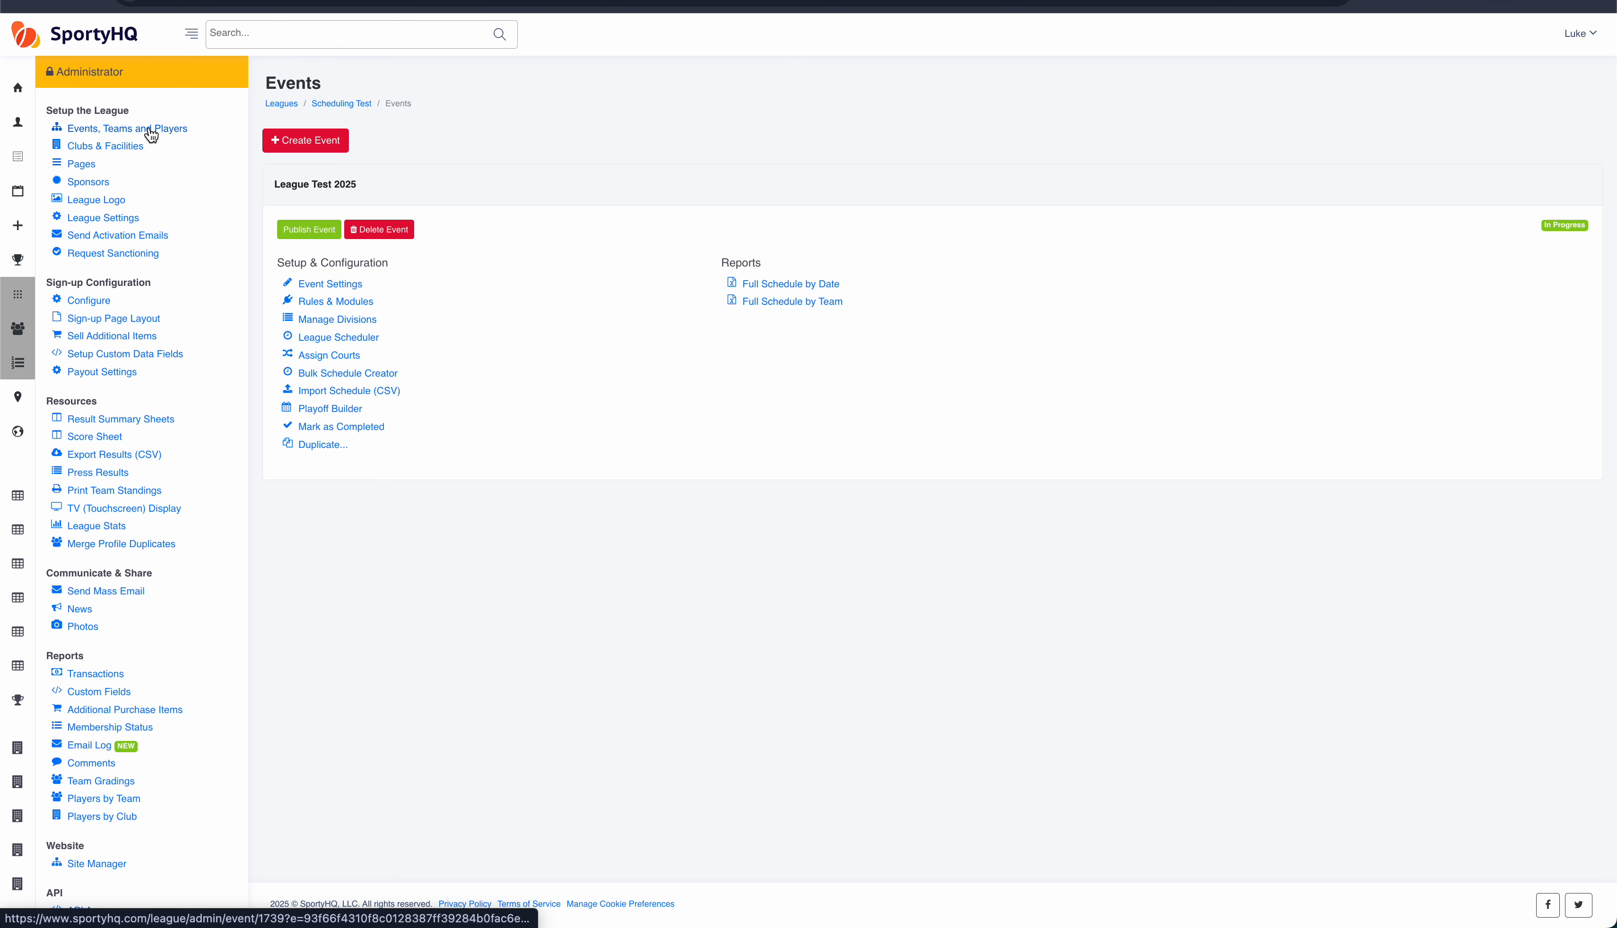
click(339, 338)
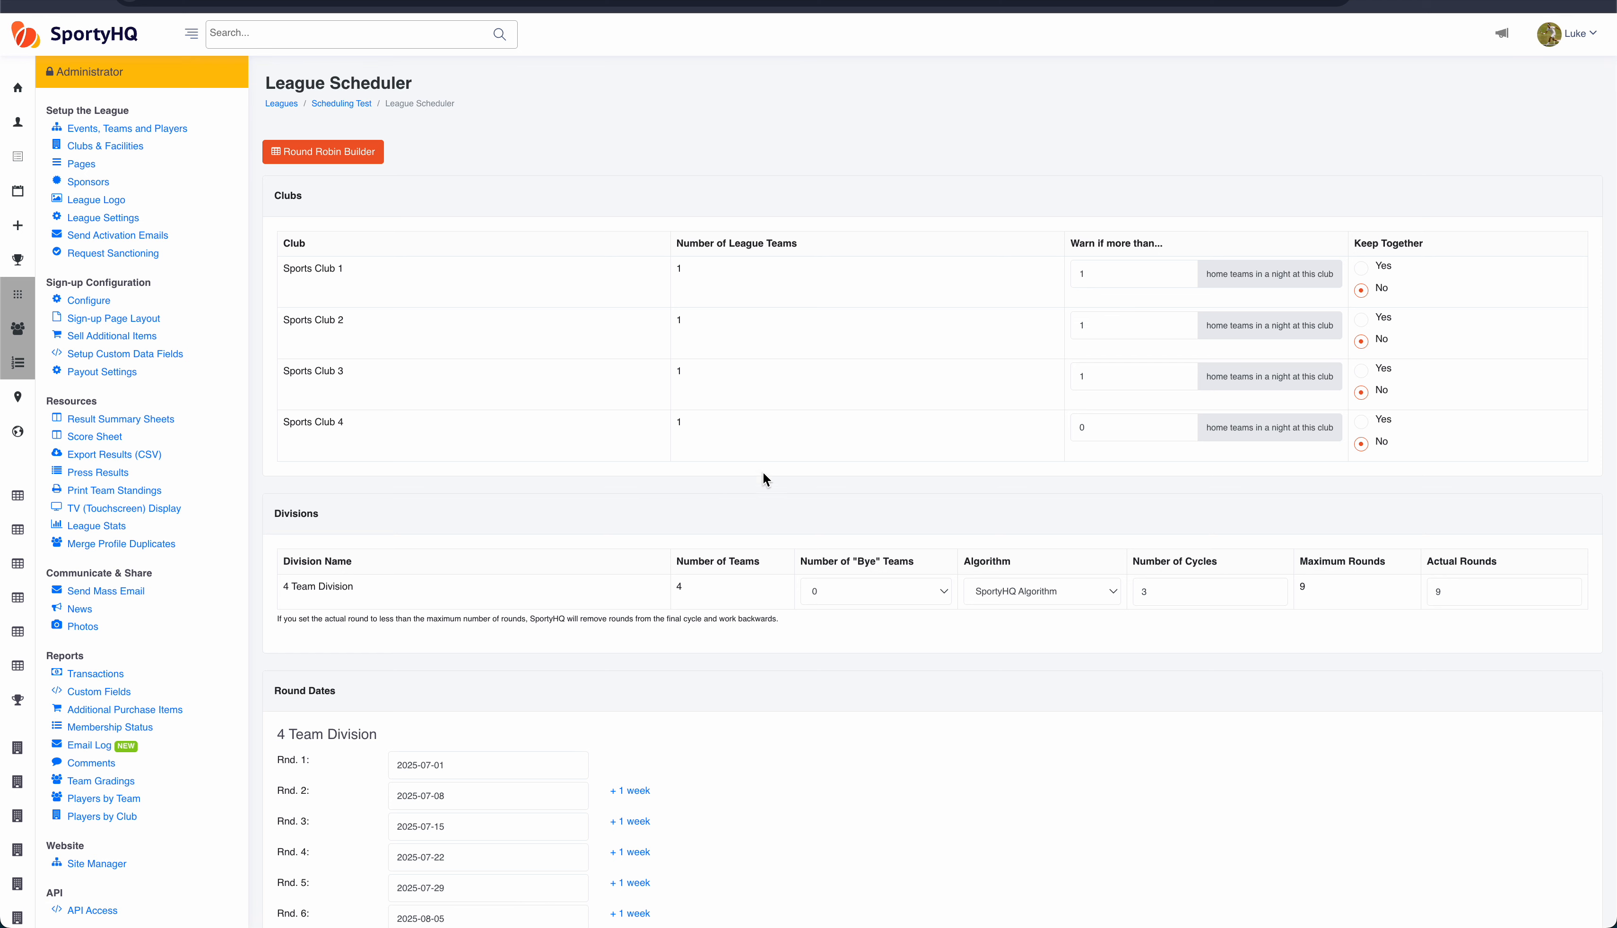
Step: Review the scheduler's club settings, including Sports Club 4's home-team warning limit
scroll(827, 430, down, 5)
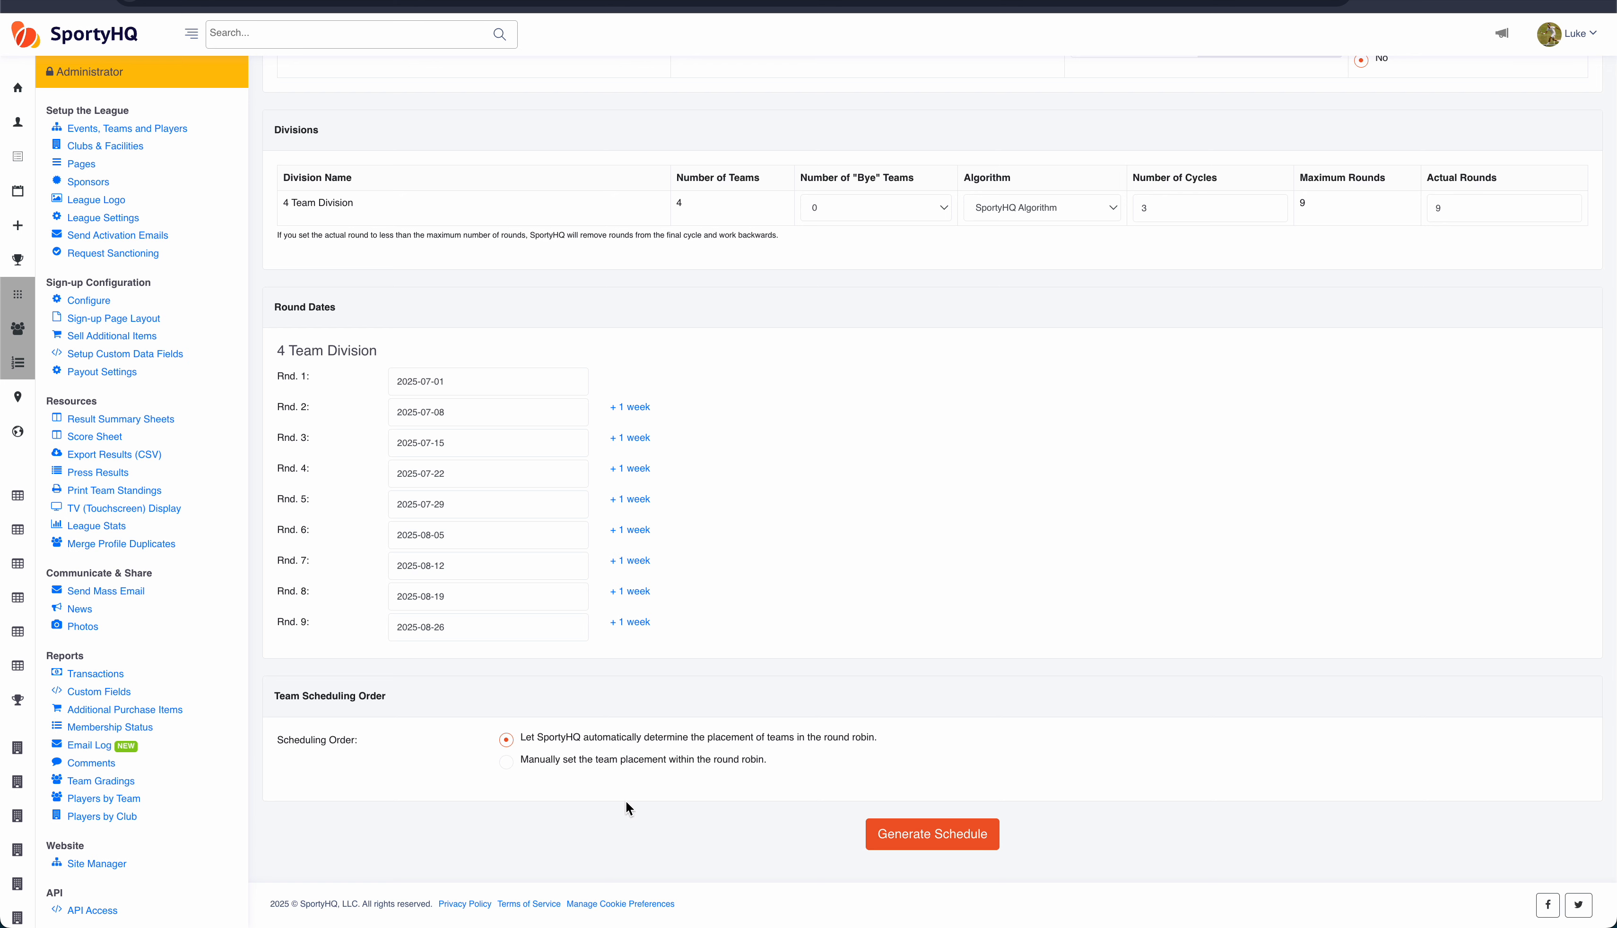
scroll(619, 804, up, 6)
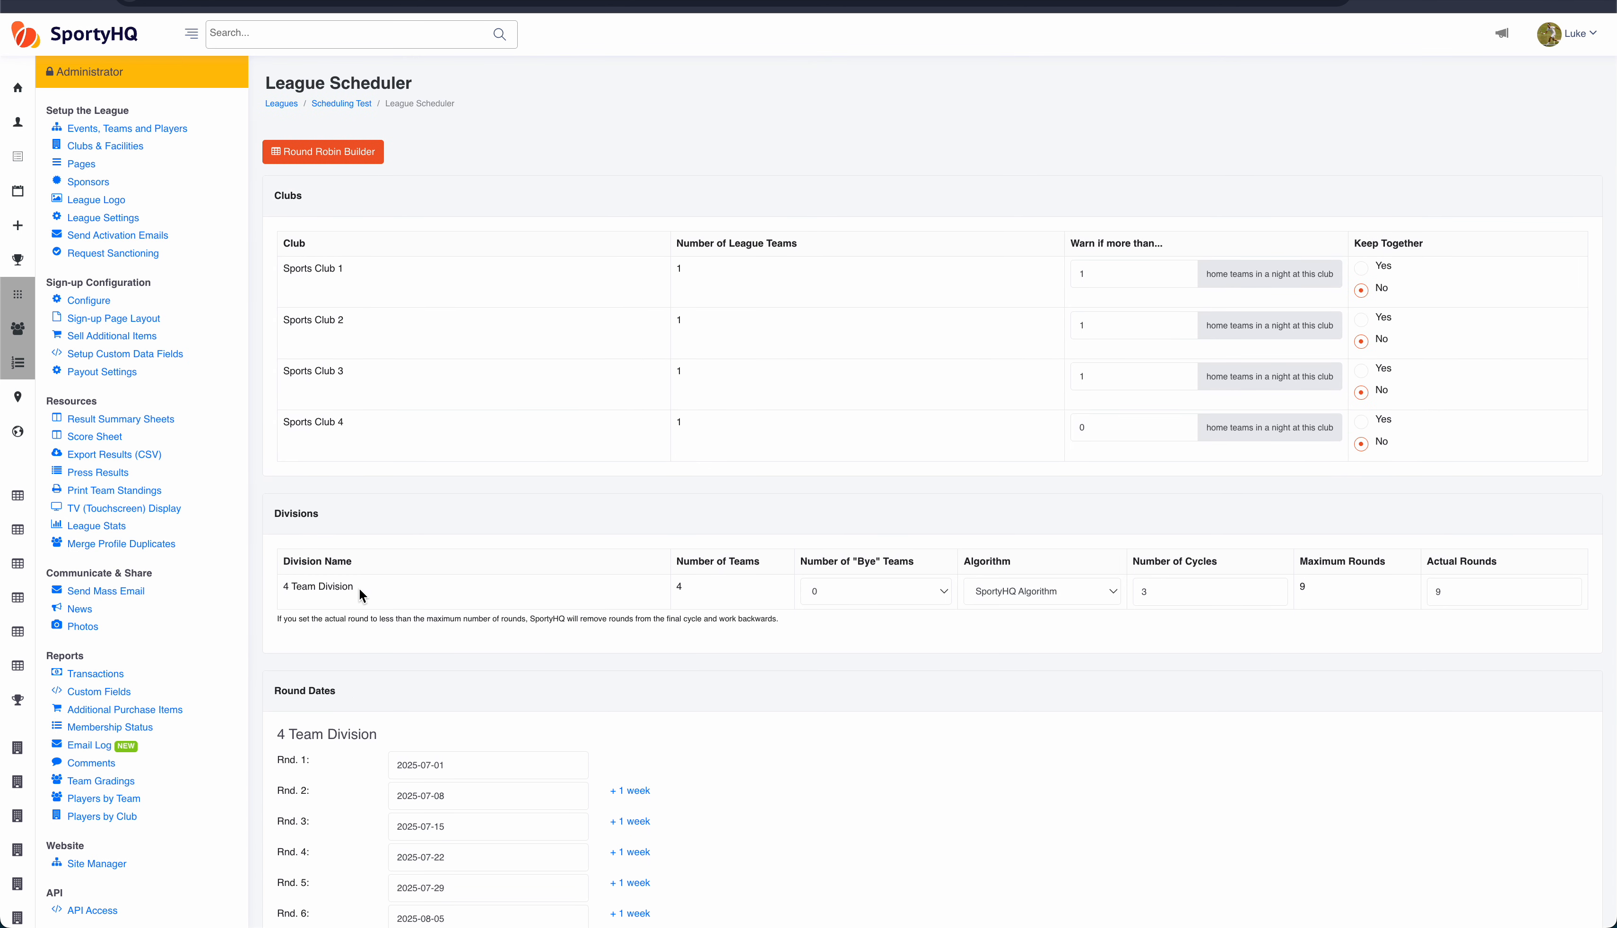
double_click(286, 198)
click(398, 431)
drag(359, 433, 280, 424)
click(1128, 428)
drag(1101, 428, 1067, 428)
scroll(557, 478, down, 2)
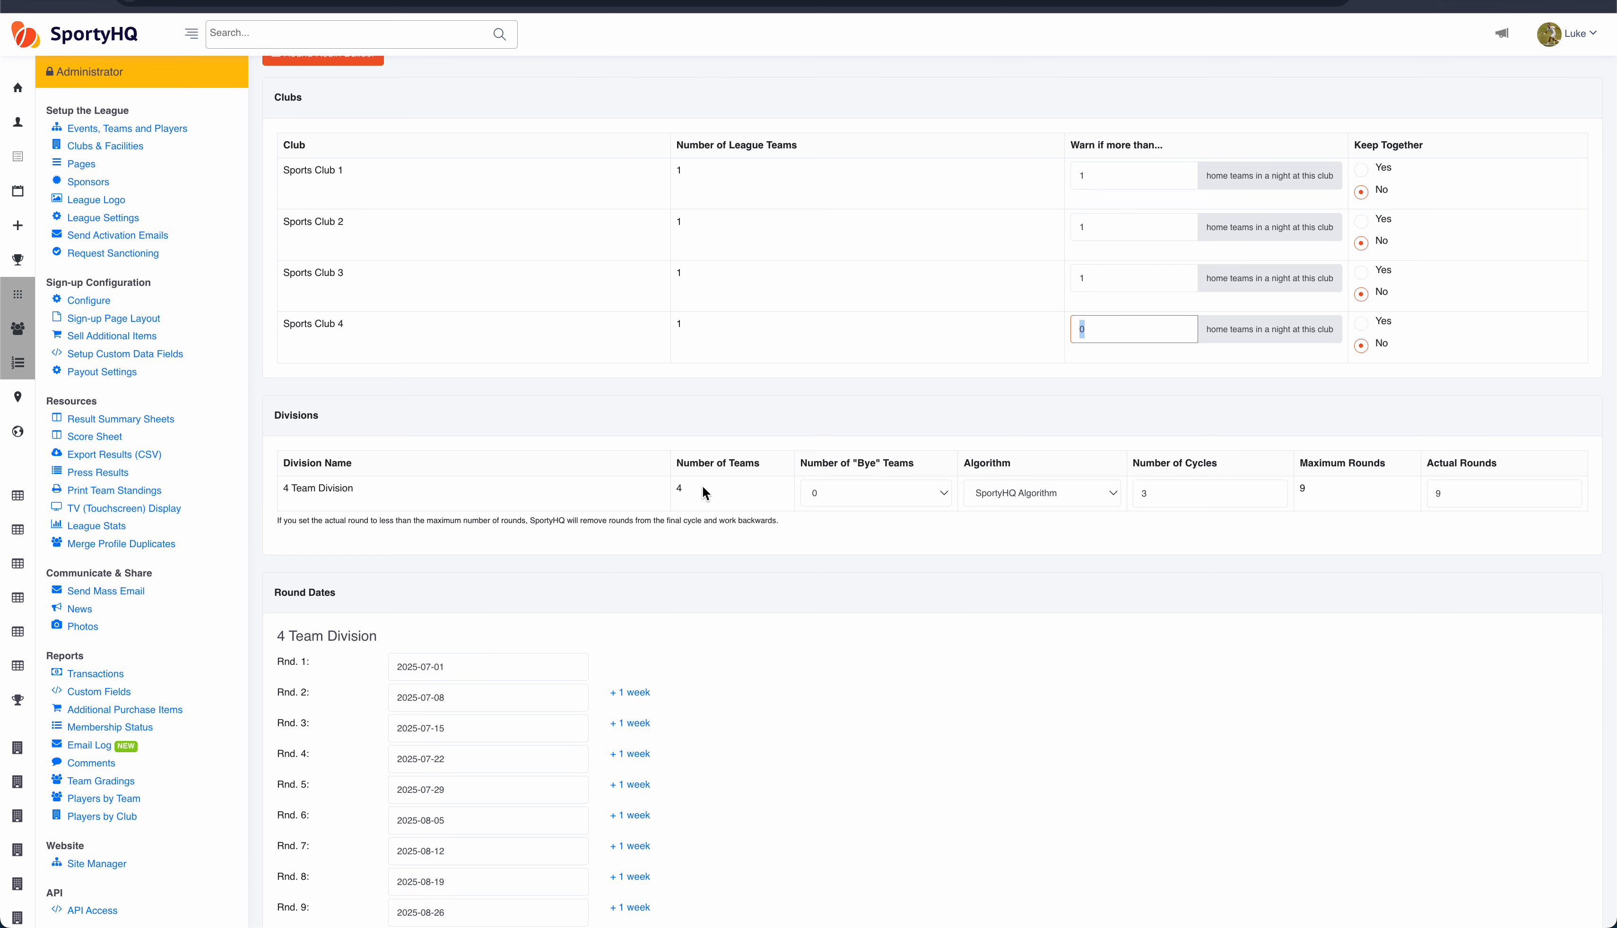
Step: Set the 4 Team Division to 0 bye teams and the SportyHQ Algorithm
click(870, 500)
click(872, 500)
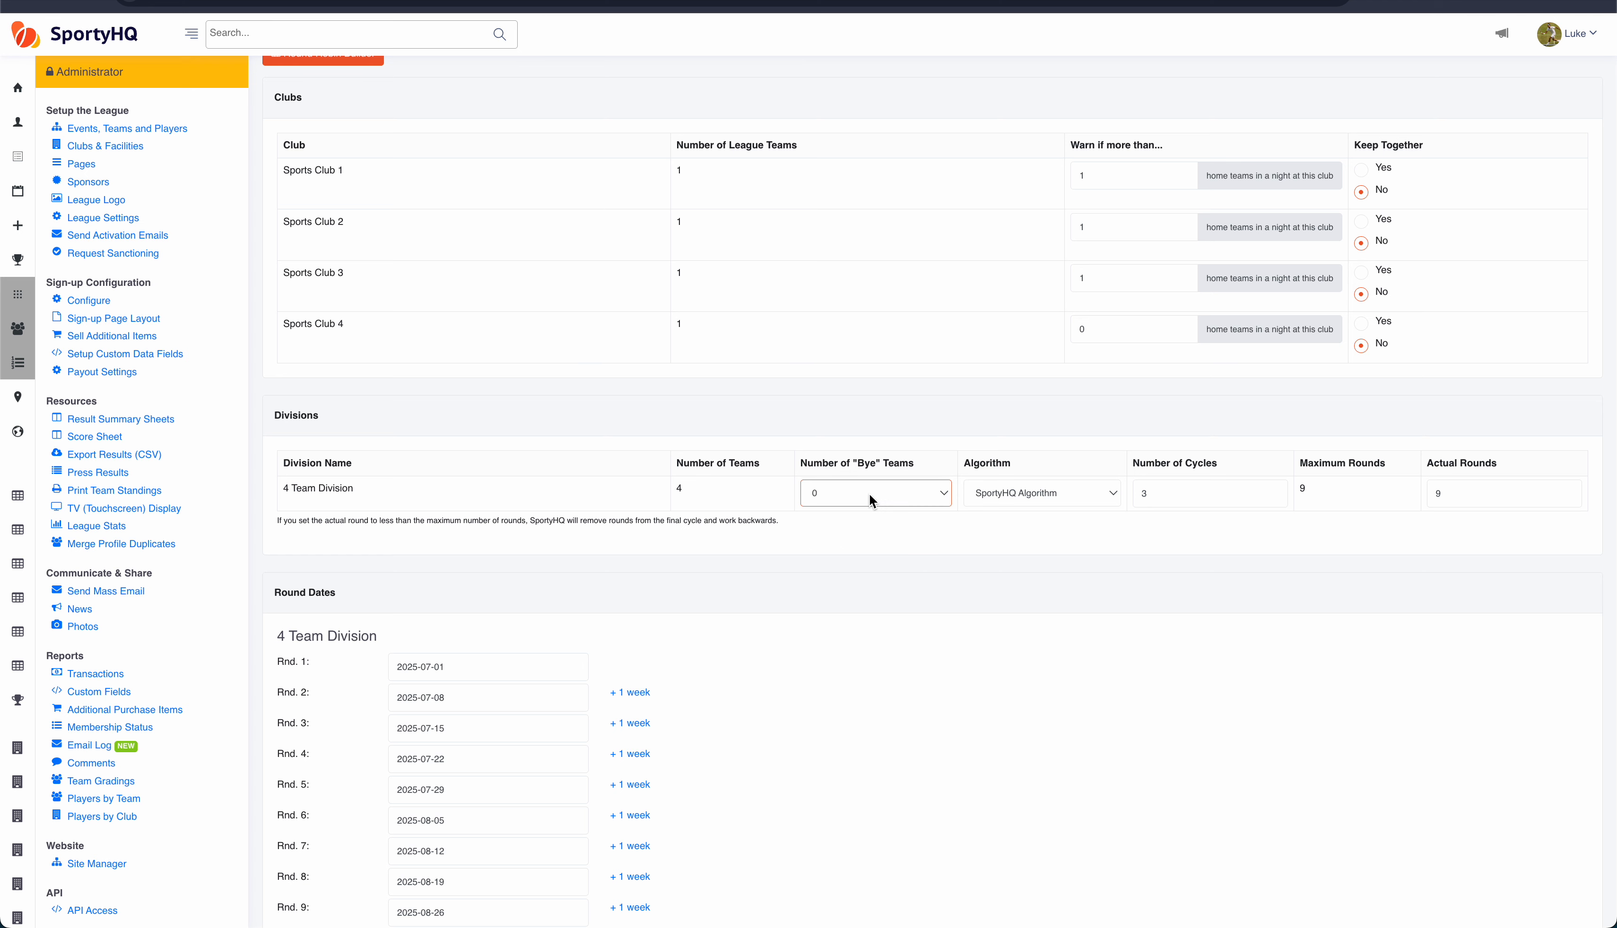
click(1078, 490)
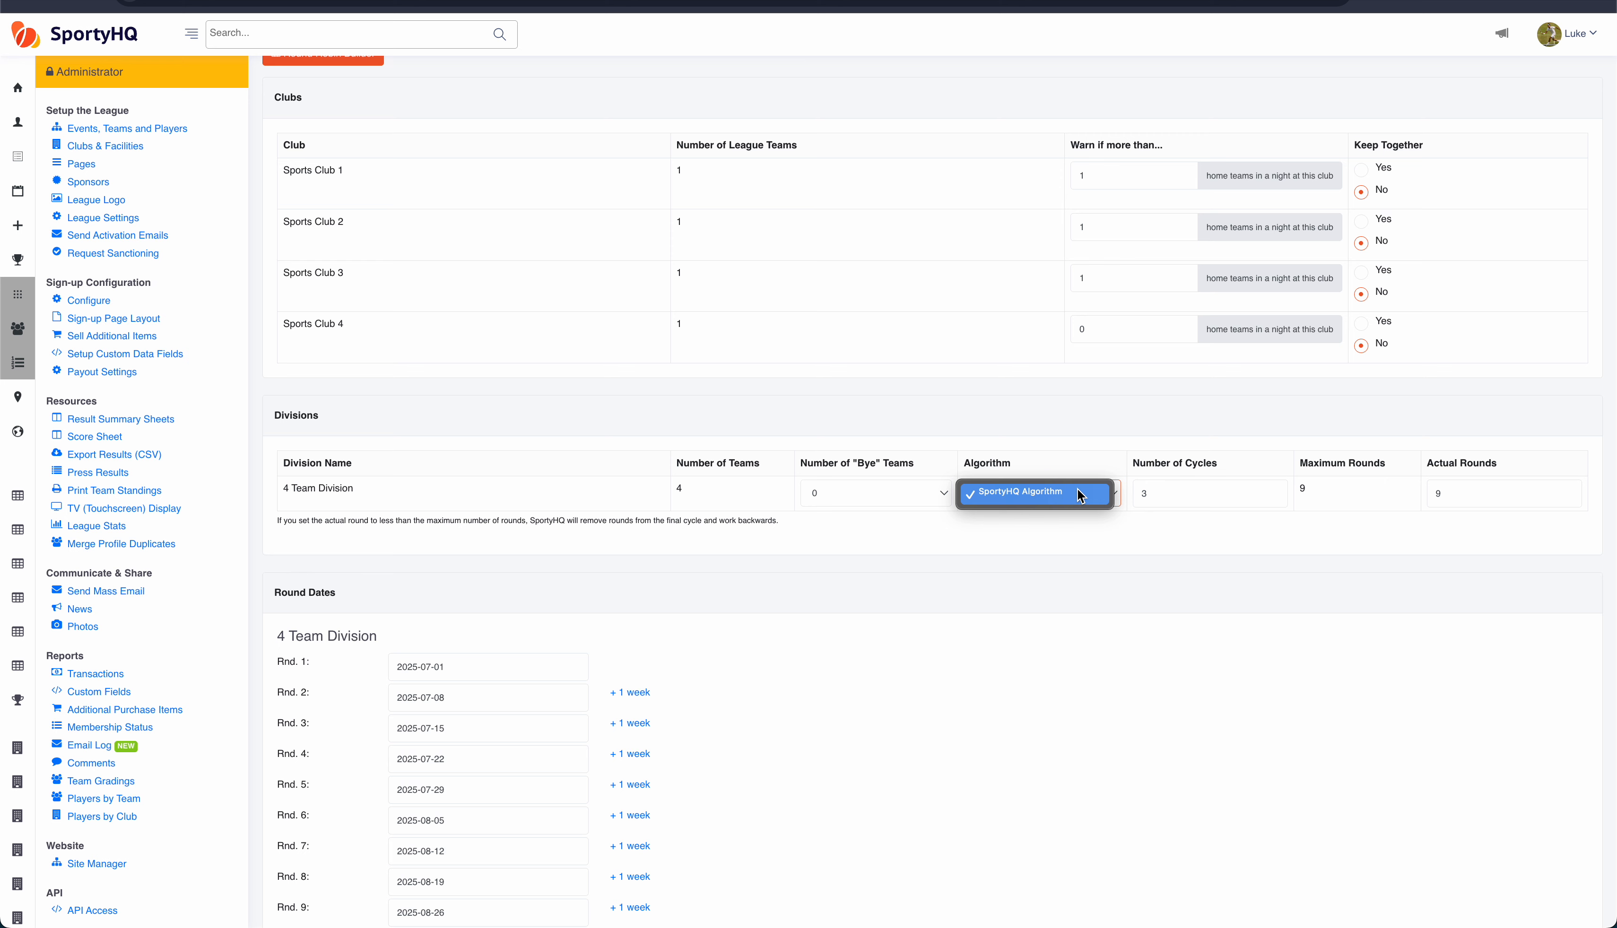
click(1081, 494)
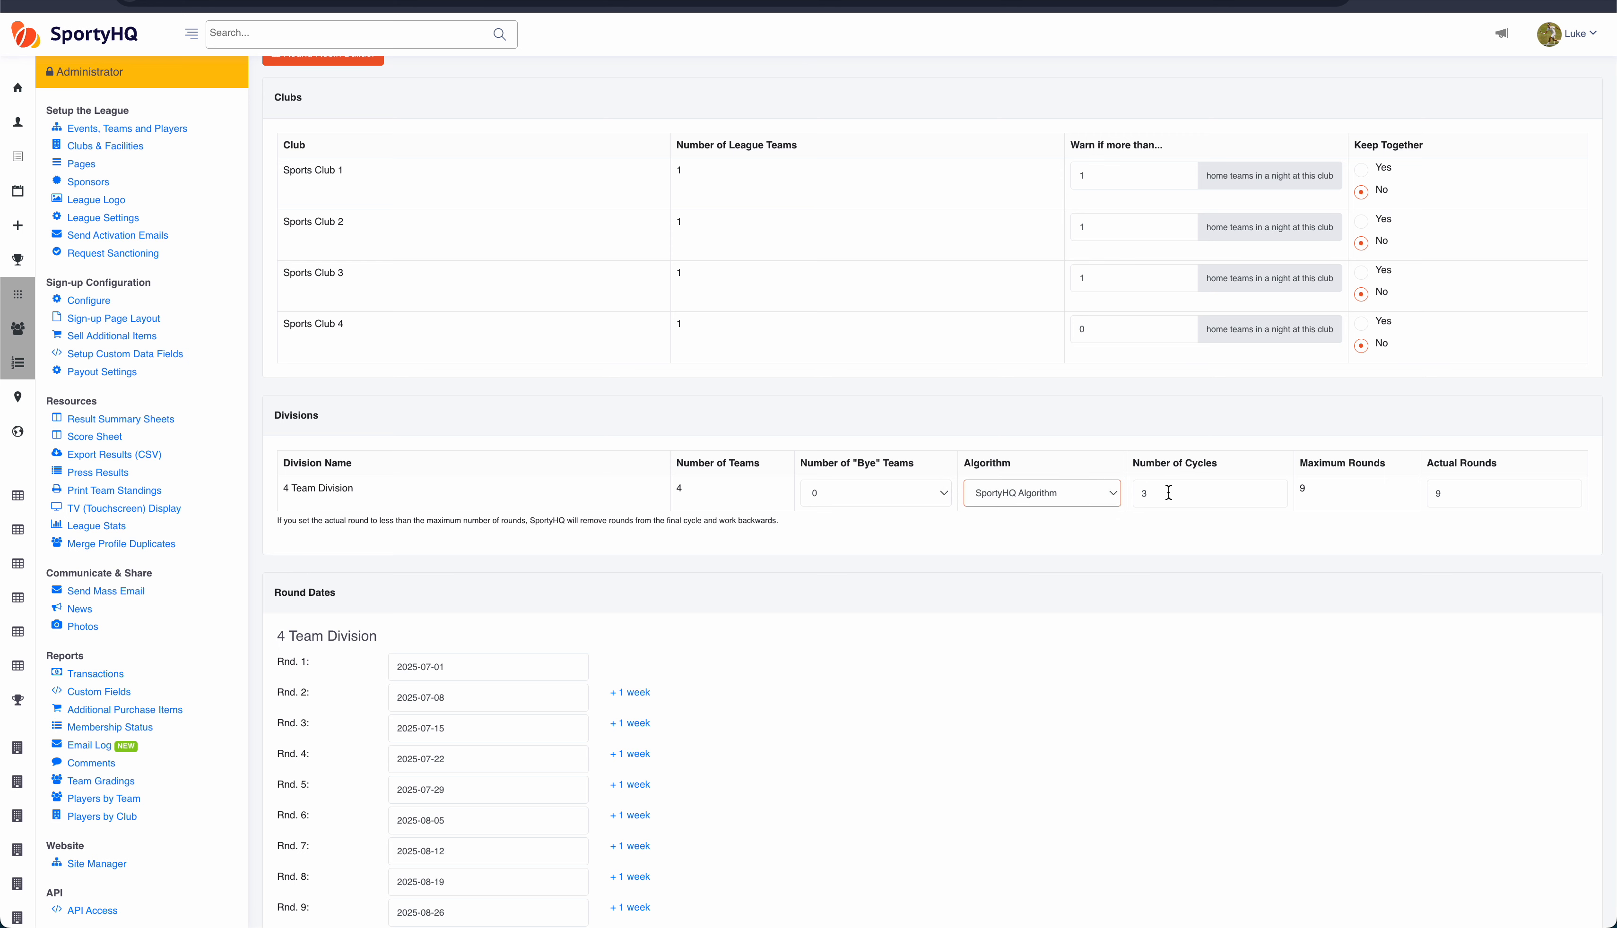
Step: Set the division's number of cycles to 4
drag(1162, 491, 1129, 492)
text(4)
key(Tab)
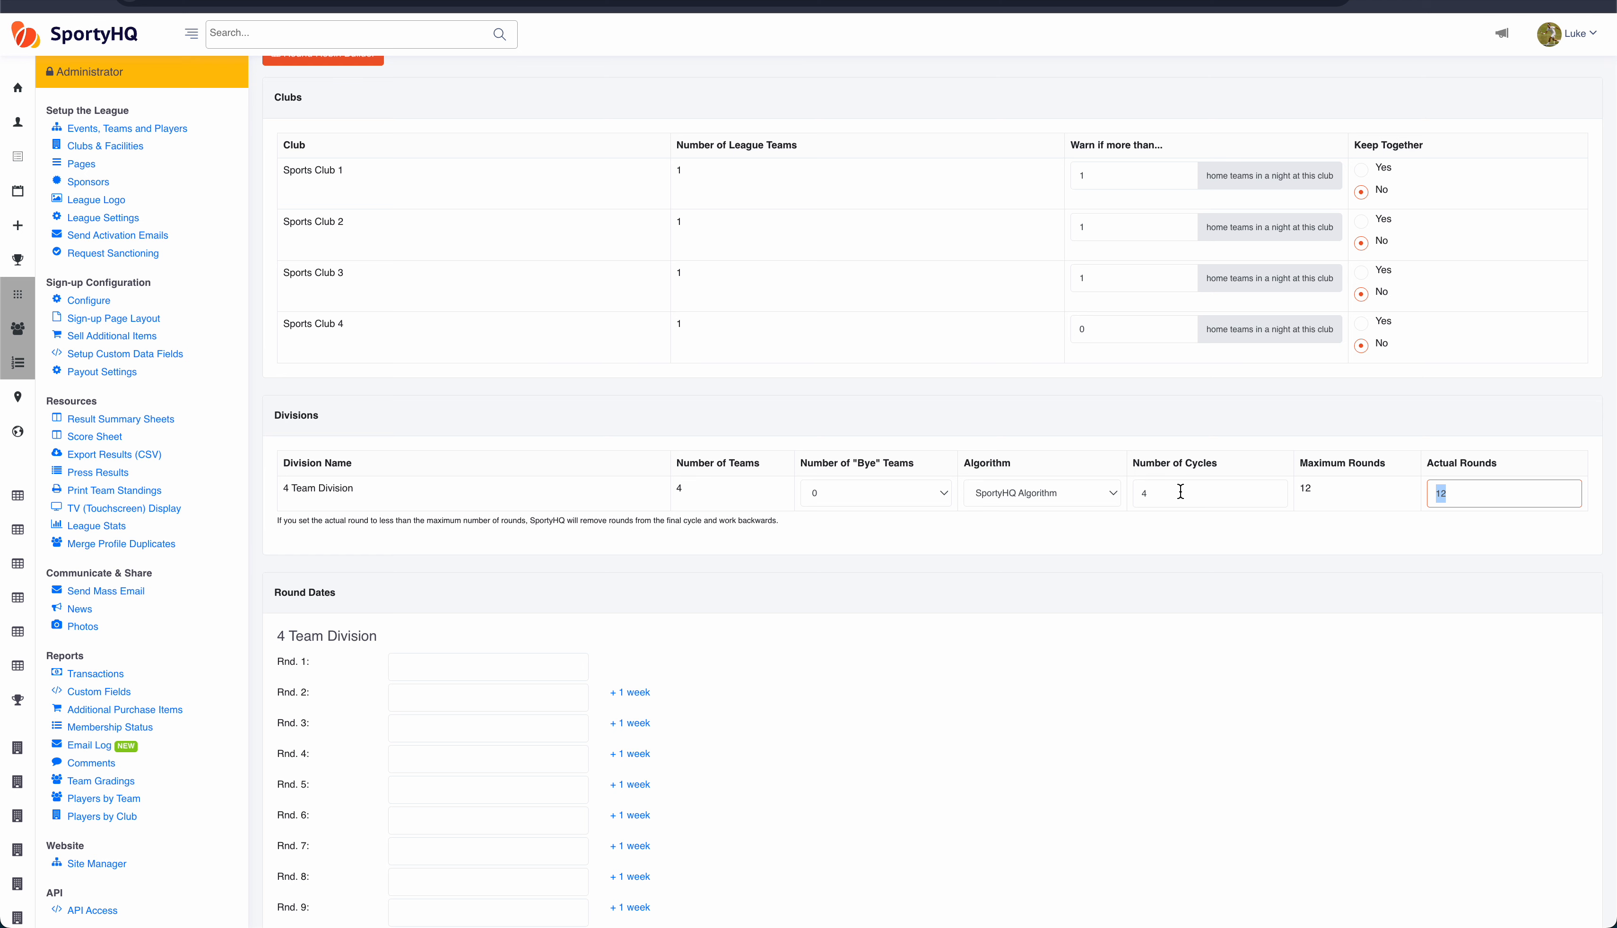
click(1491, 490)
Step: Set the first round's date to 2025-07-01
scroll(359, 598, down, 3)
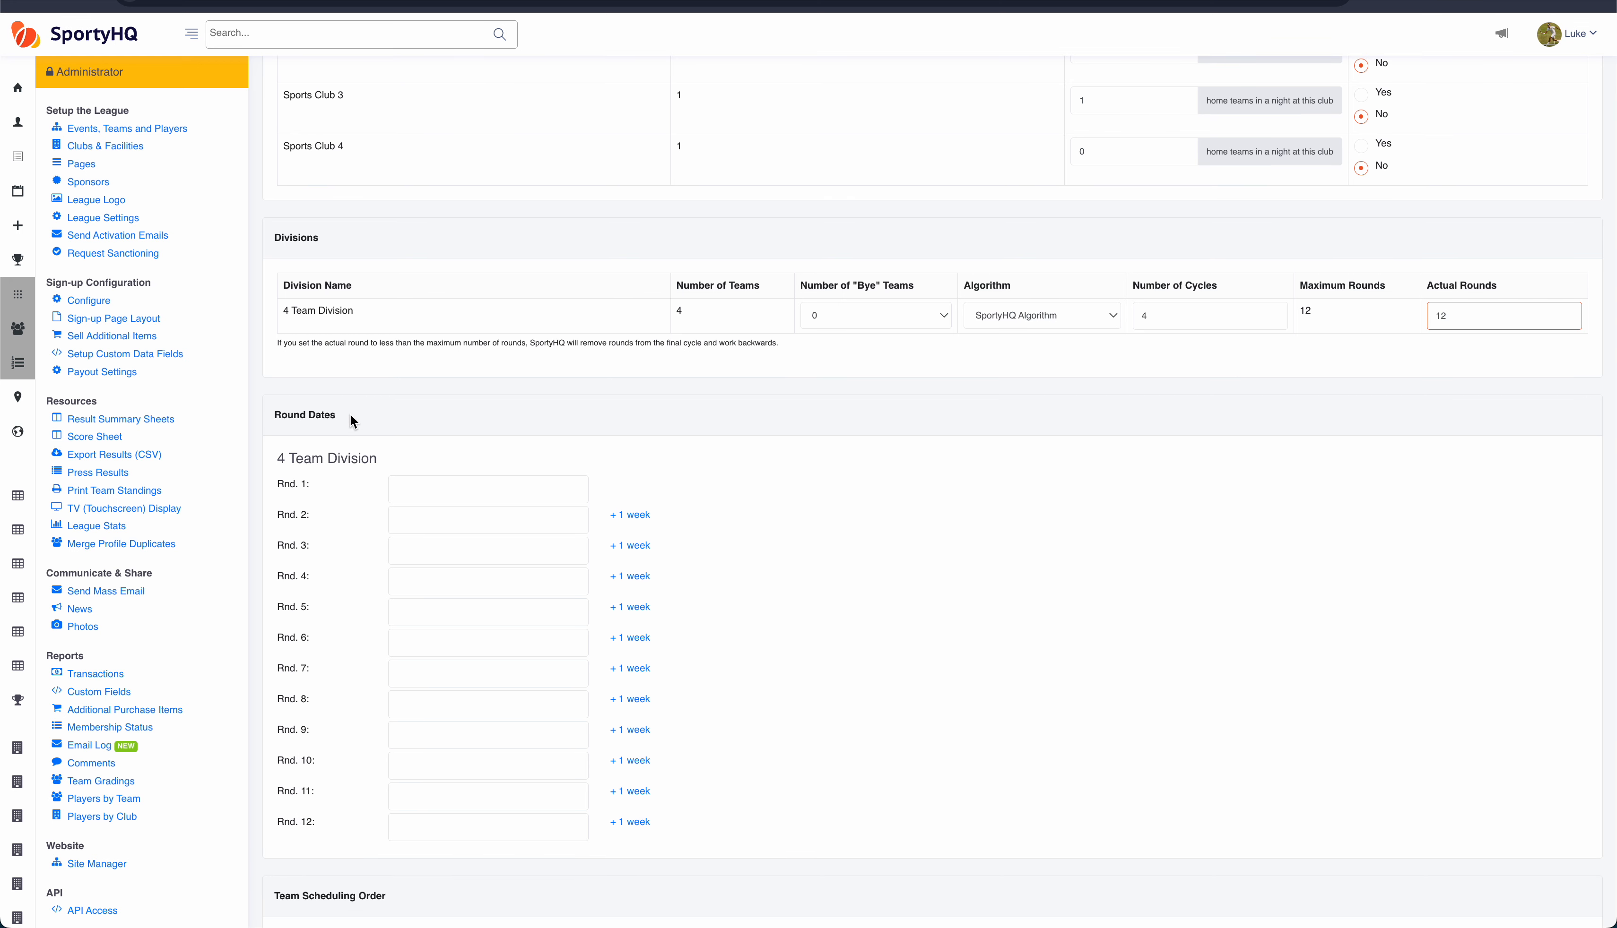
scroll(350, 417, down, 1)
click(418, 415)
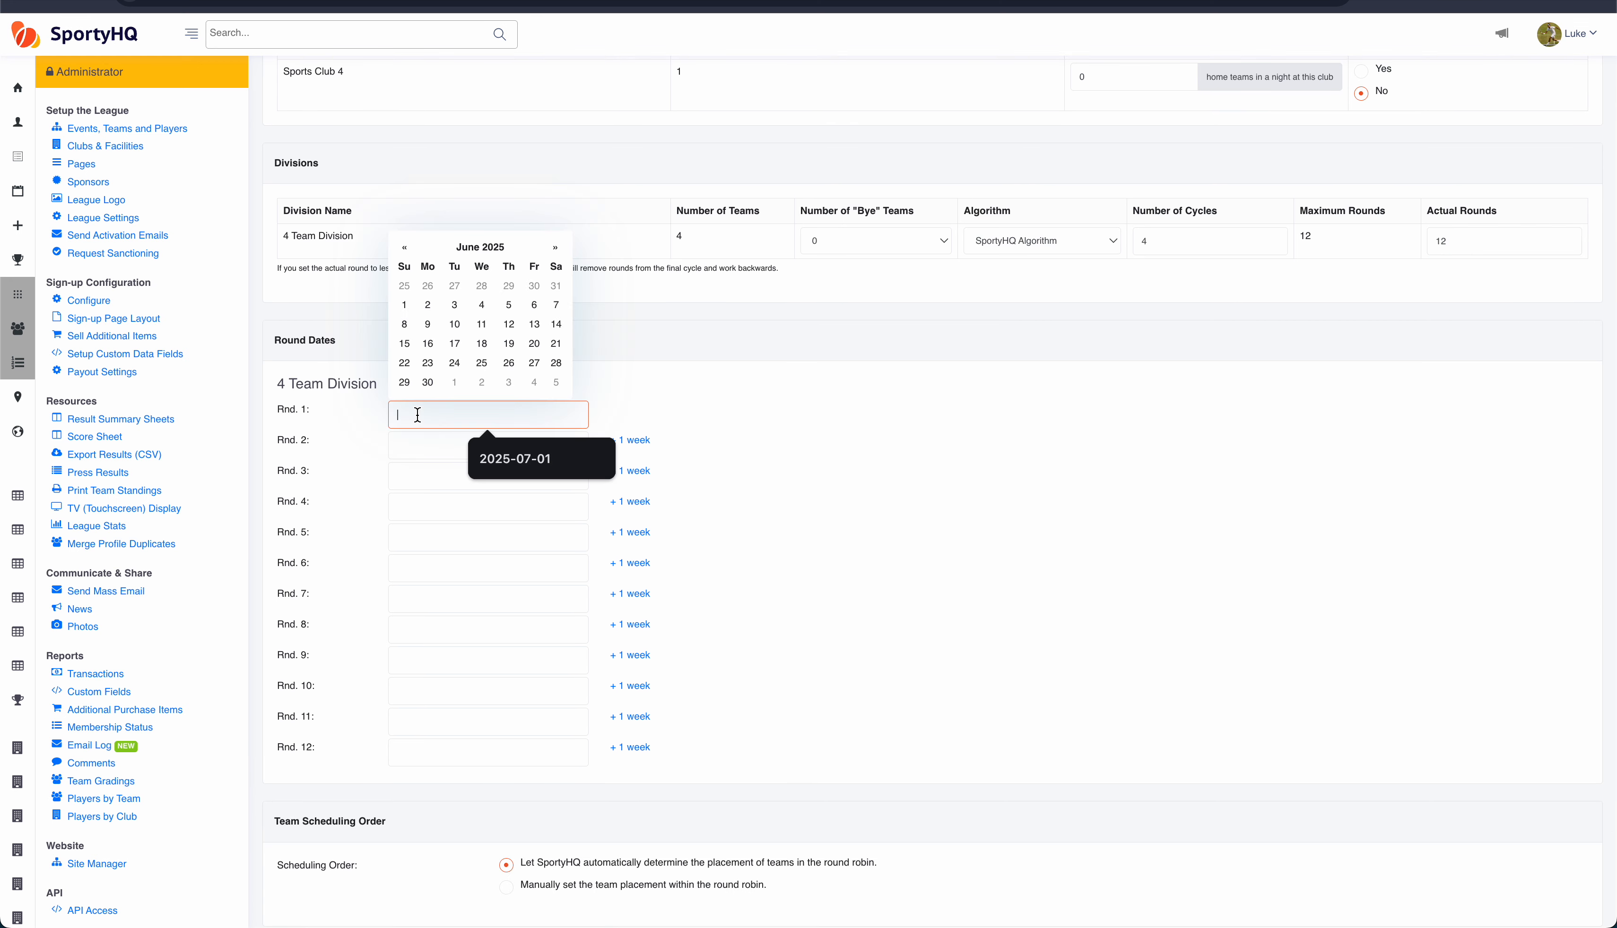
click(454, 383)
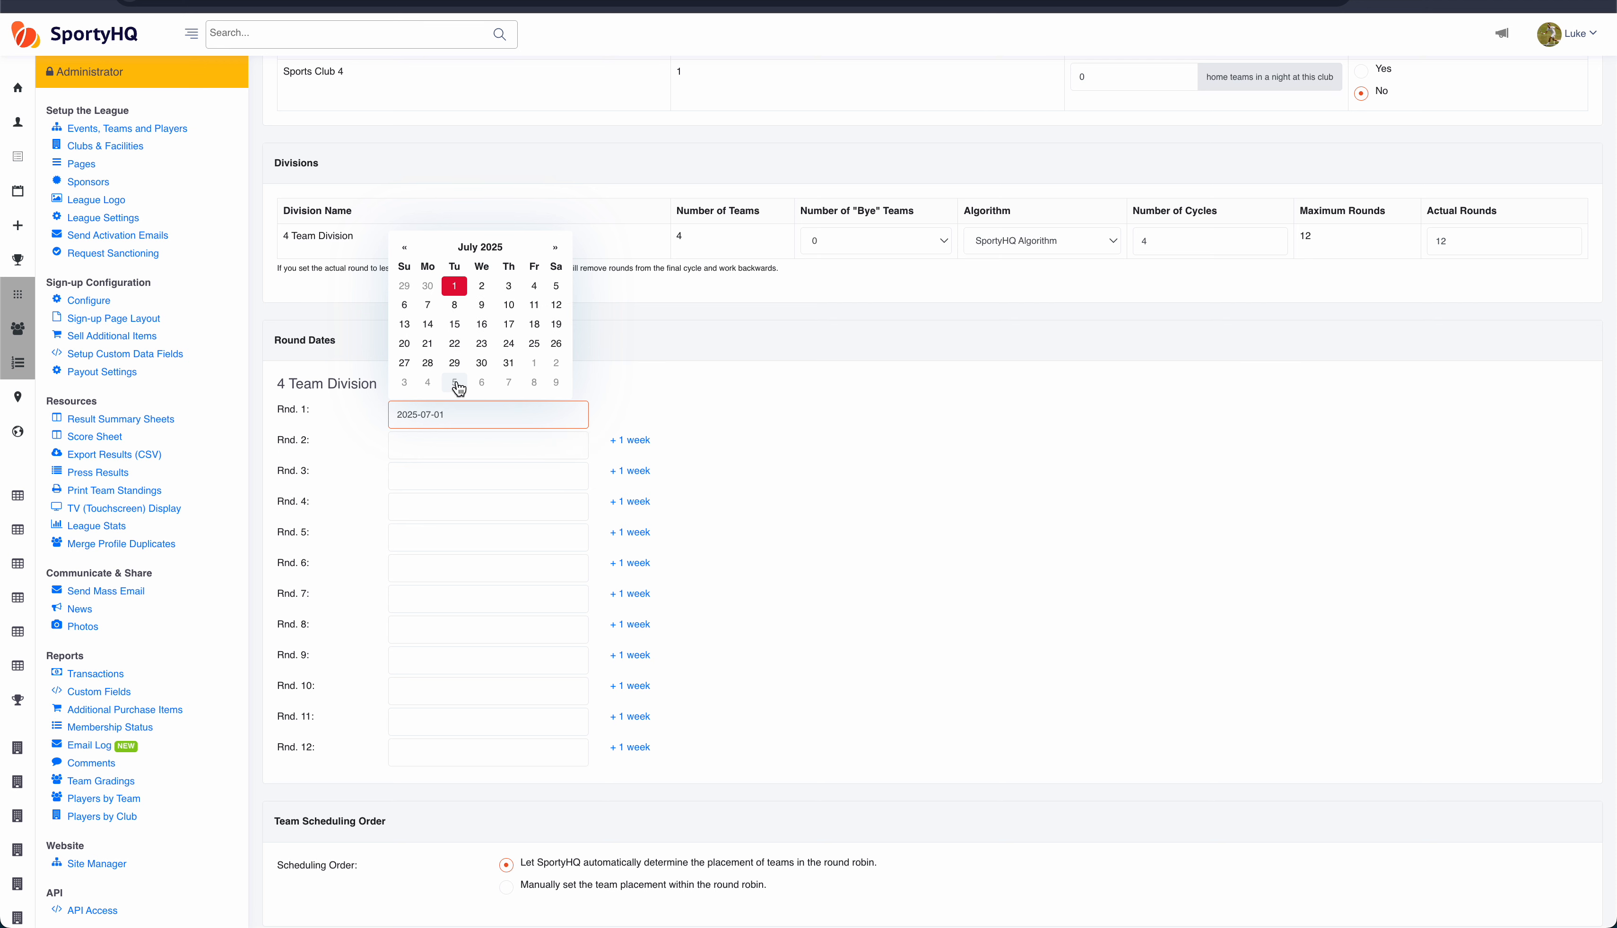
click(647, 391)
Step: Fill rounds 2 to 12 with dates one week apart after the first round
click(632, 442)
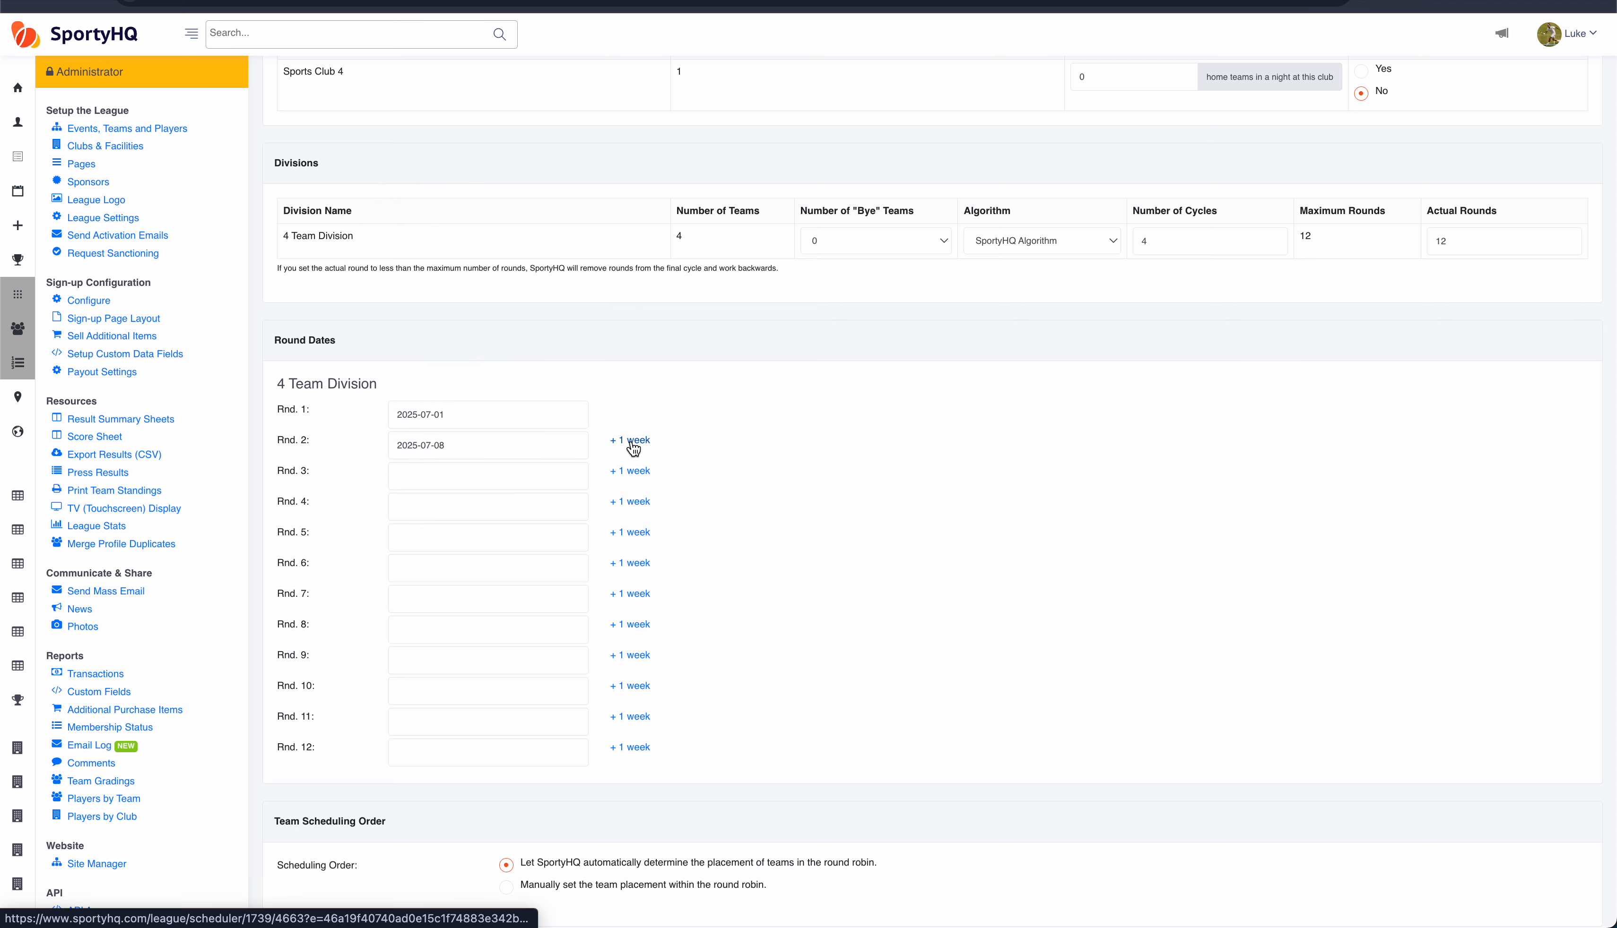
click(633, 473)
click(638, 505)
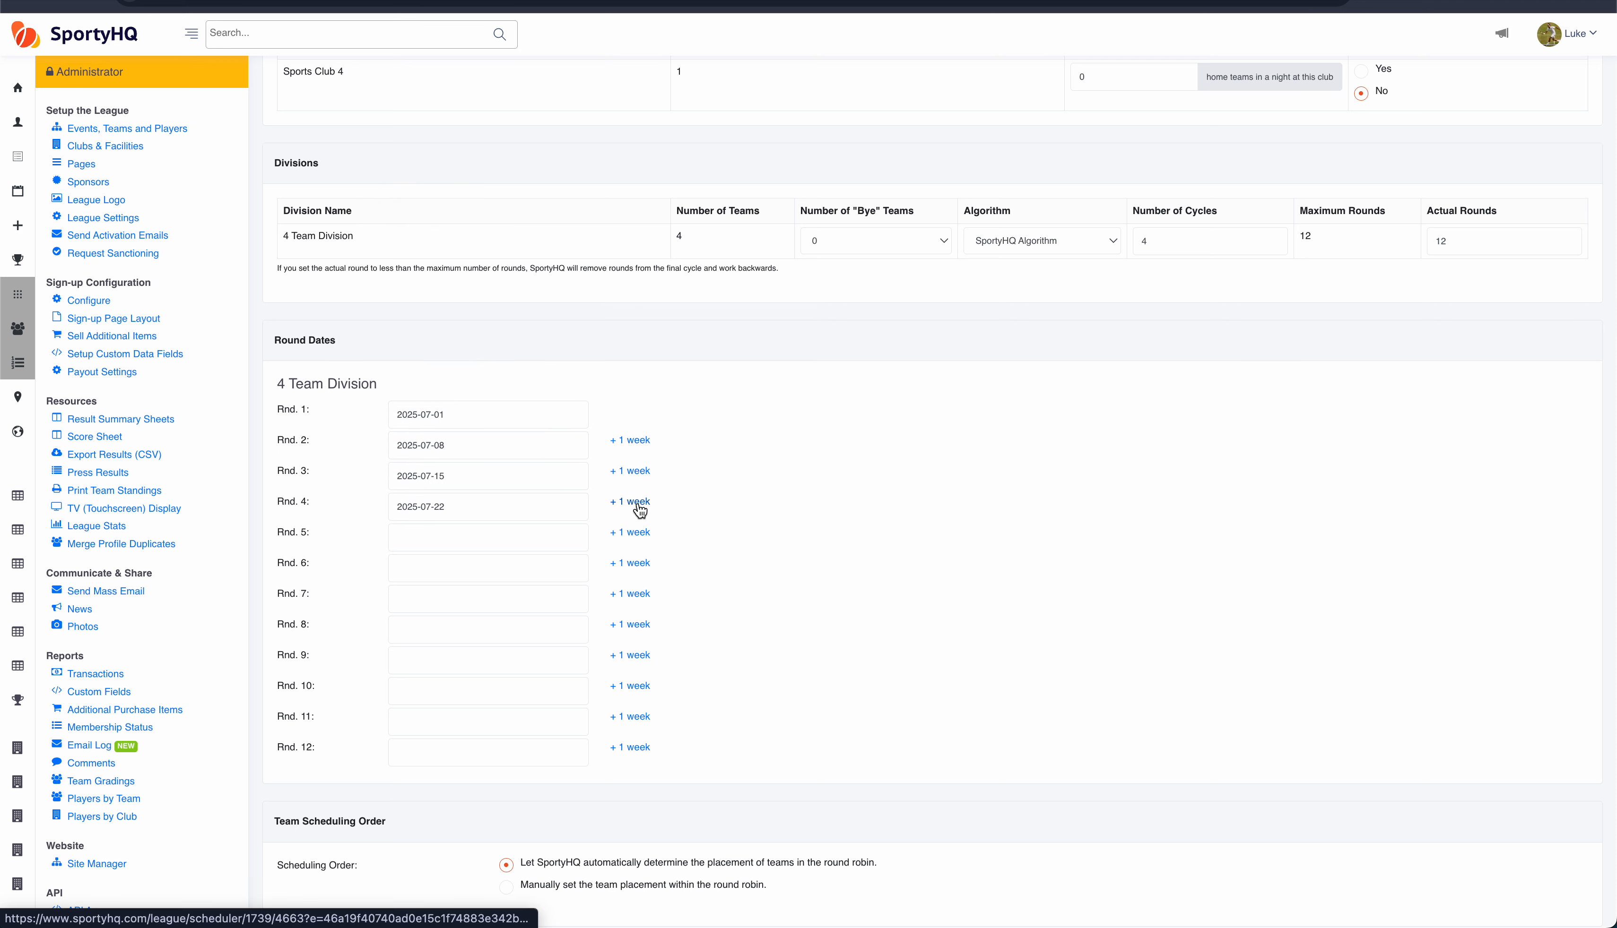
click(638, 534)
click(640, 564)
click(457, 597)
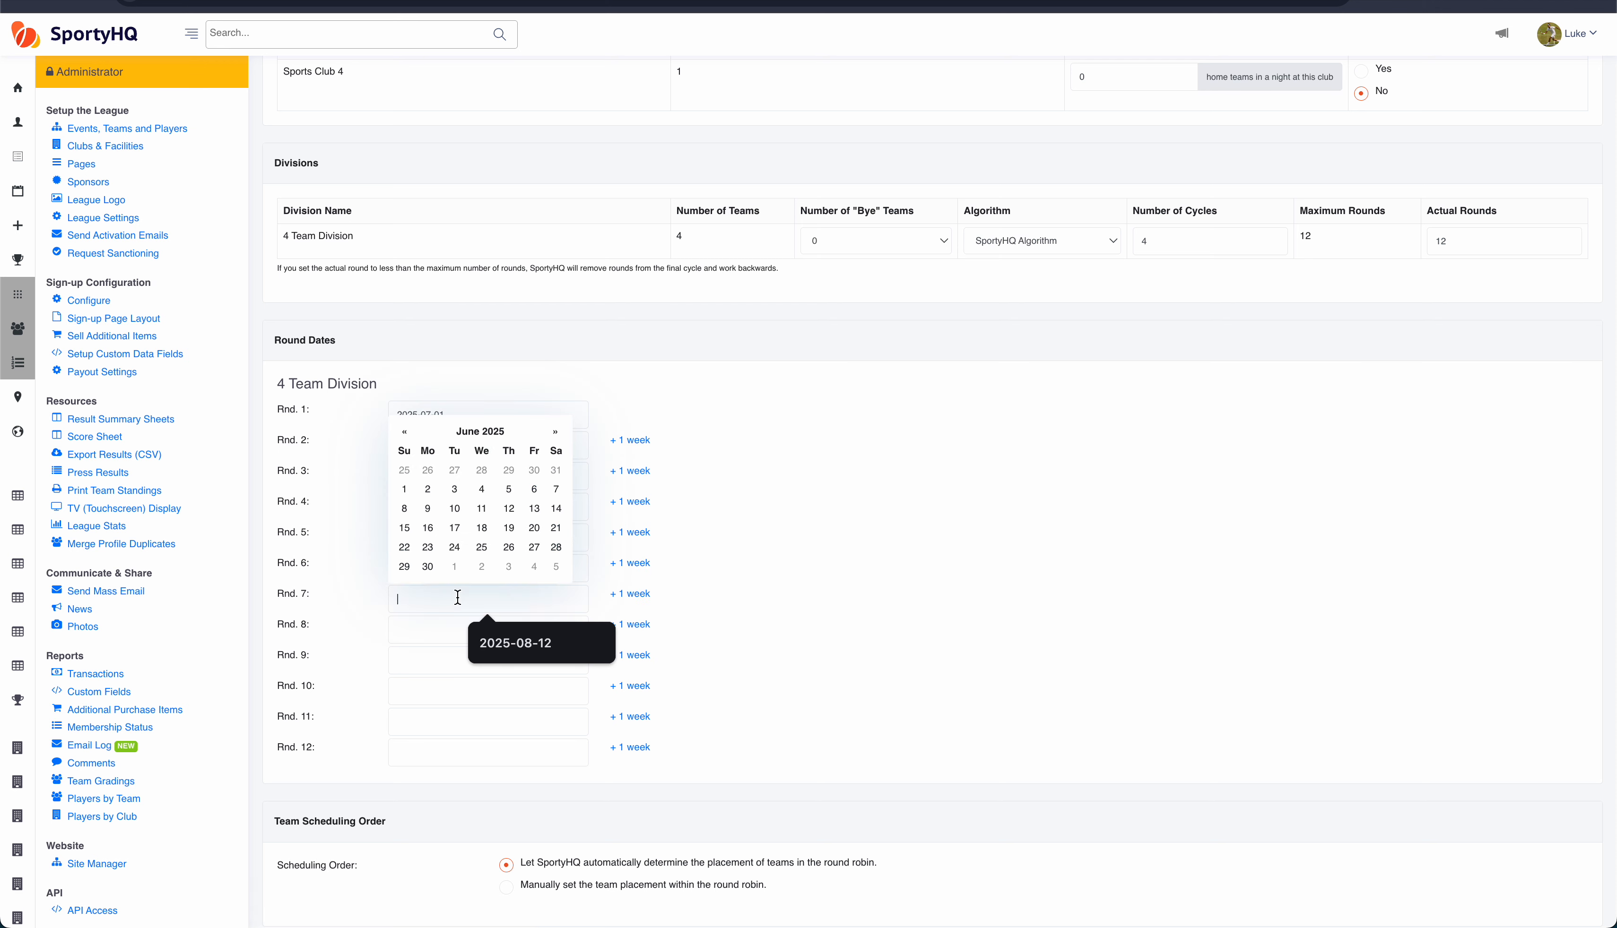
click(685, 543)
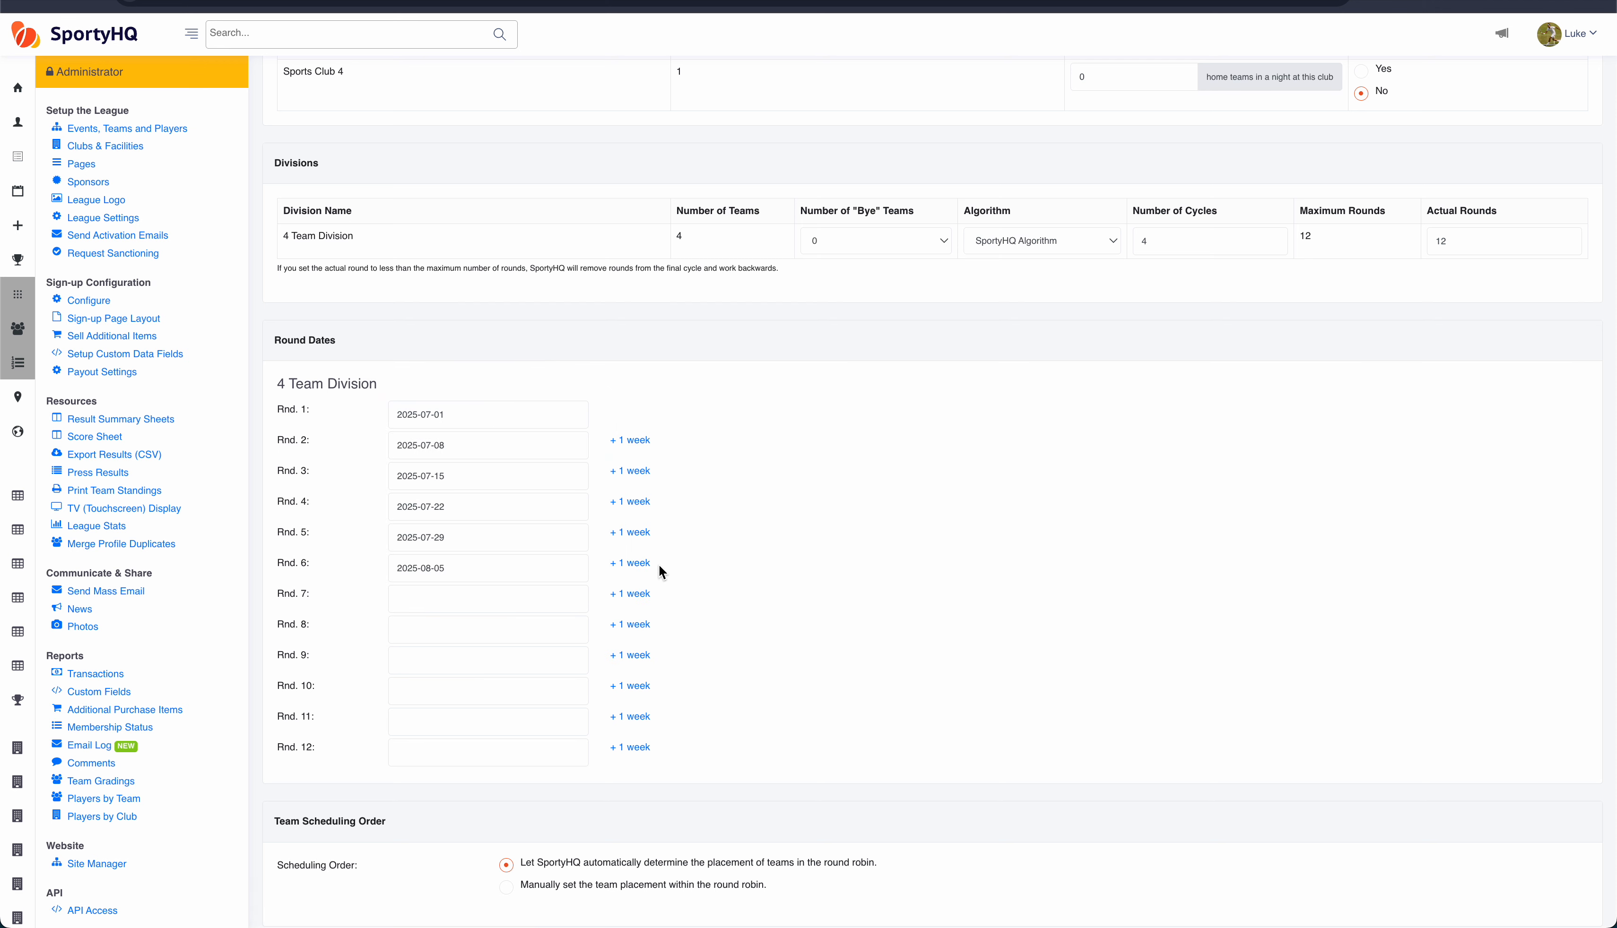
click(638, 595)
click(637, 626)
click(636, 658)
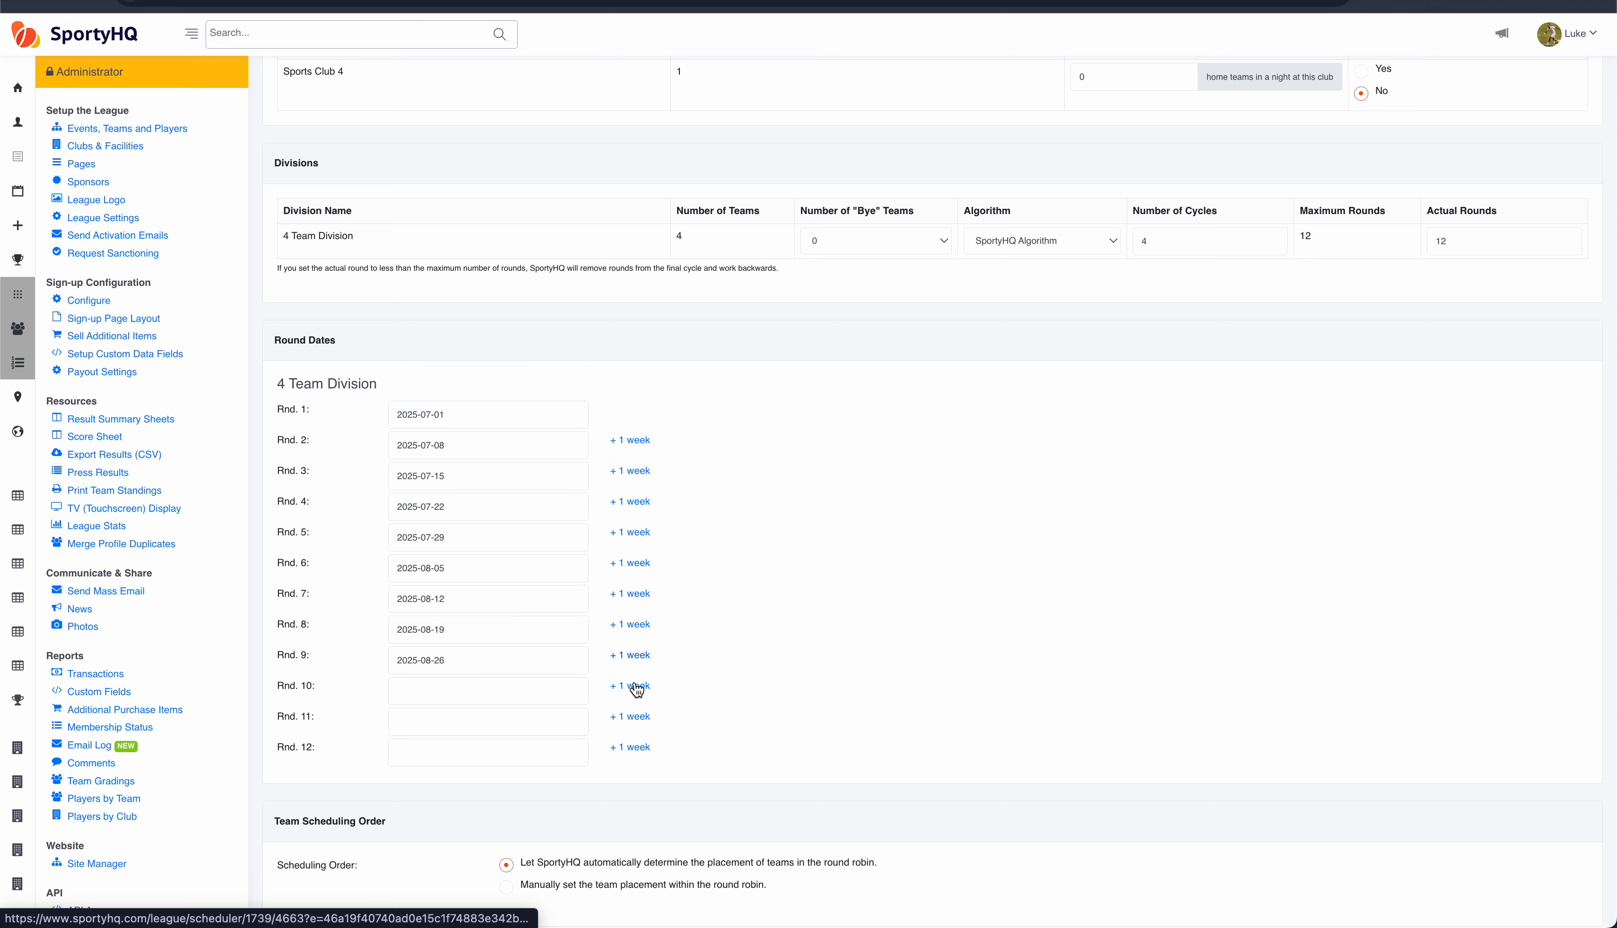
click(638, 687)
click(638, 718)
click(637, 749)
scroll(803, 581, down, 3)
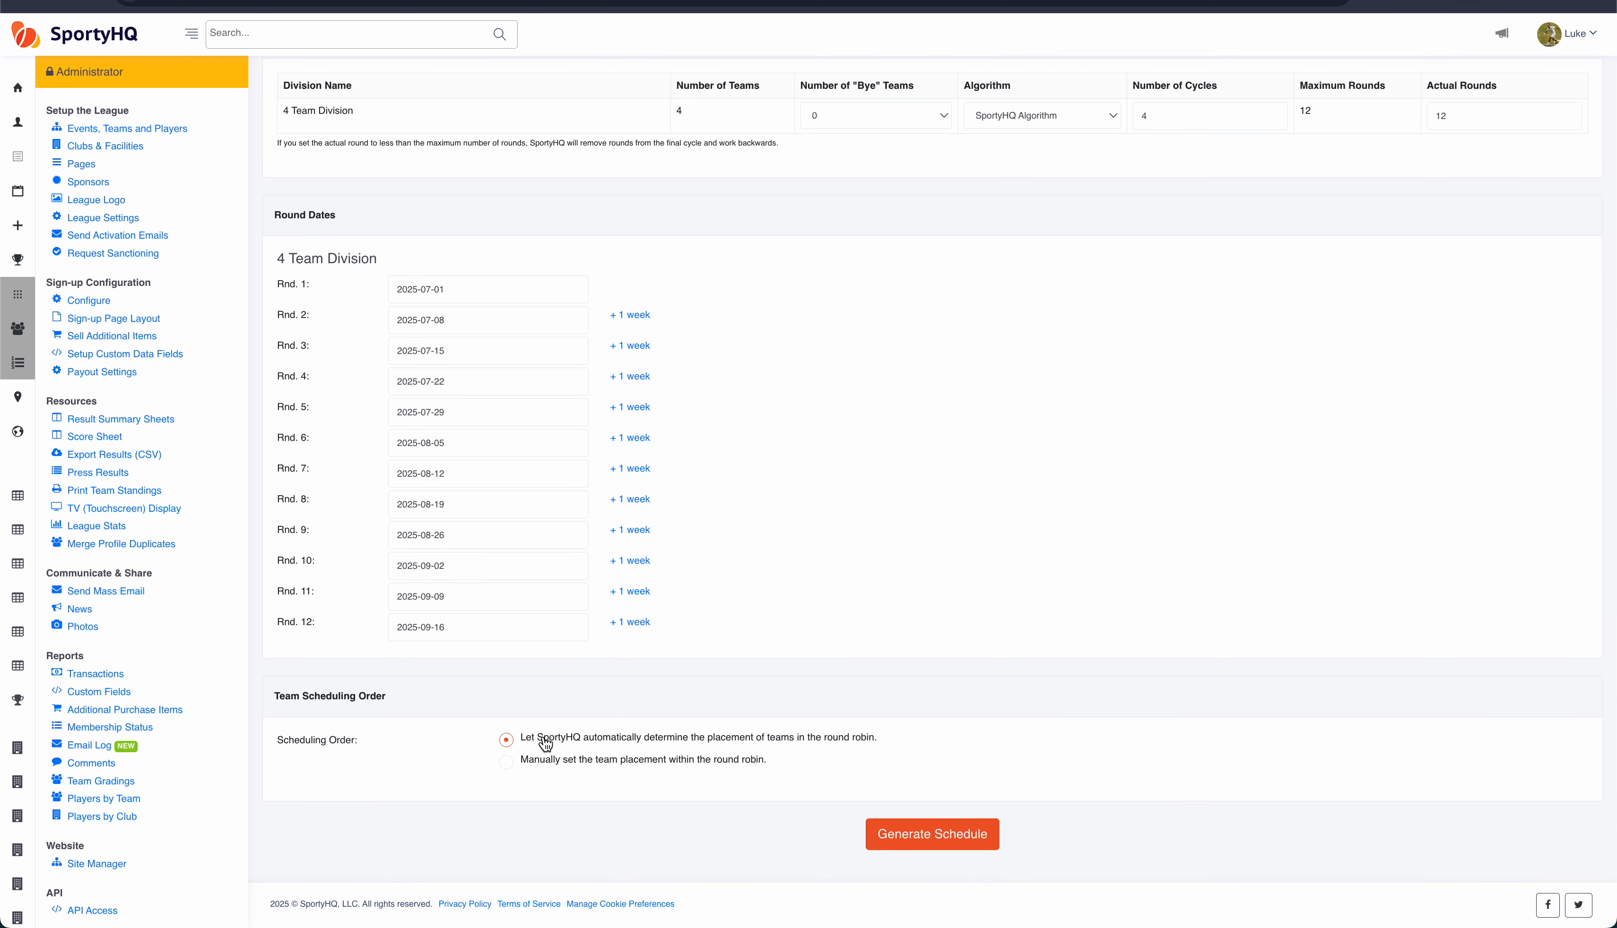
click(507, 764)
scroll(362, 759, down, 2)
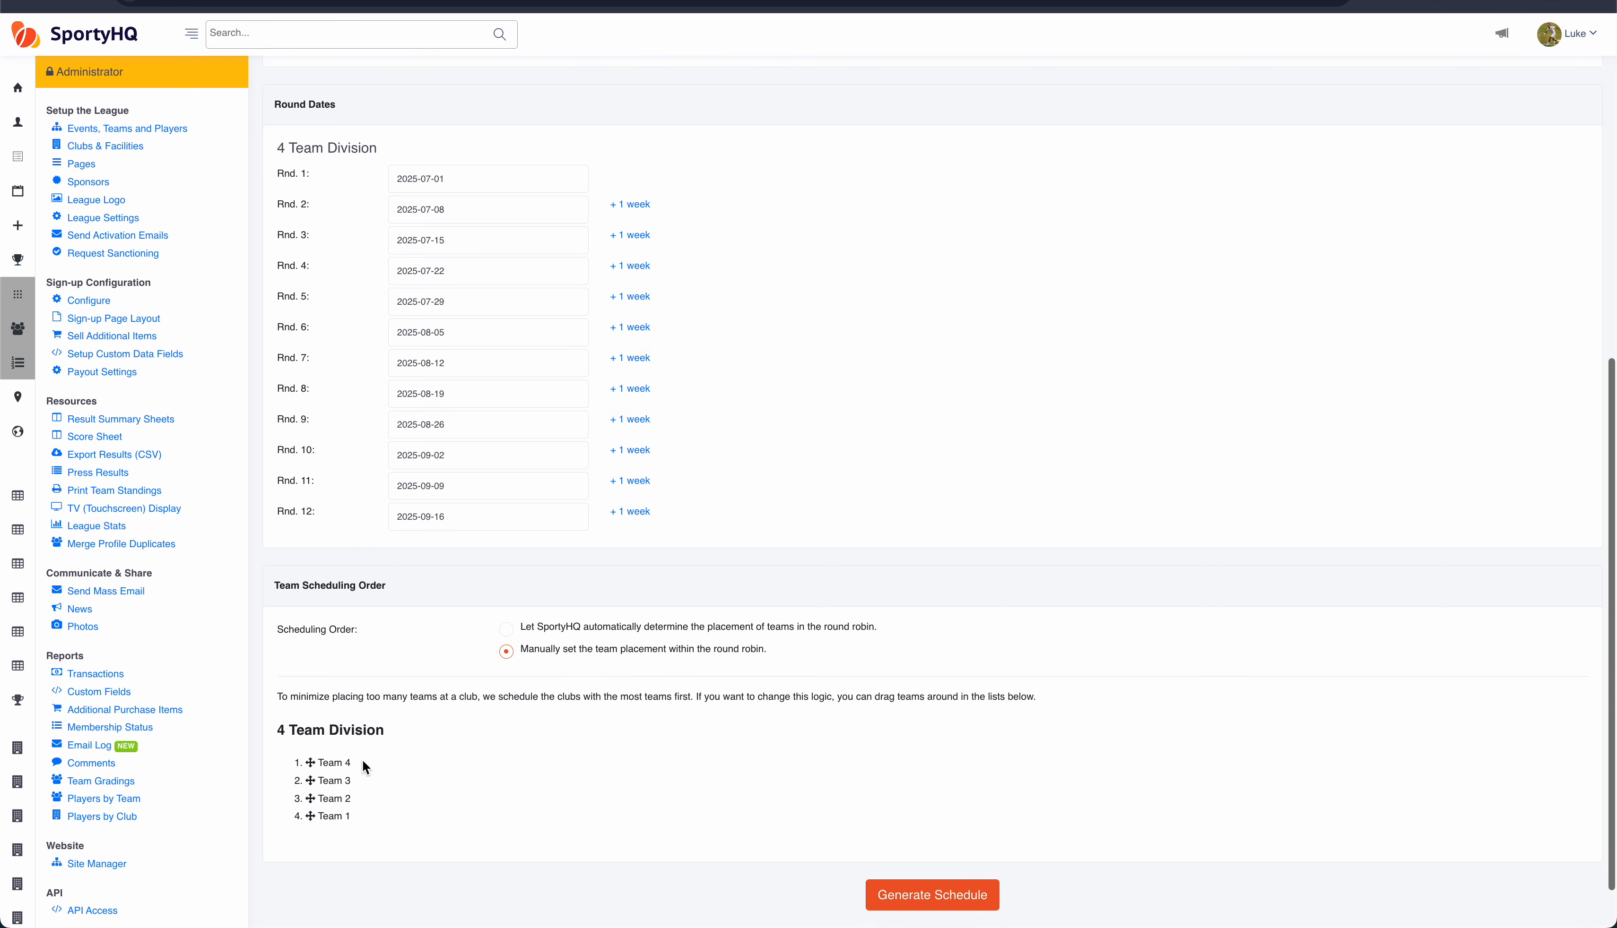
drag(342, 763, 347, 805)
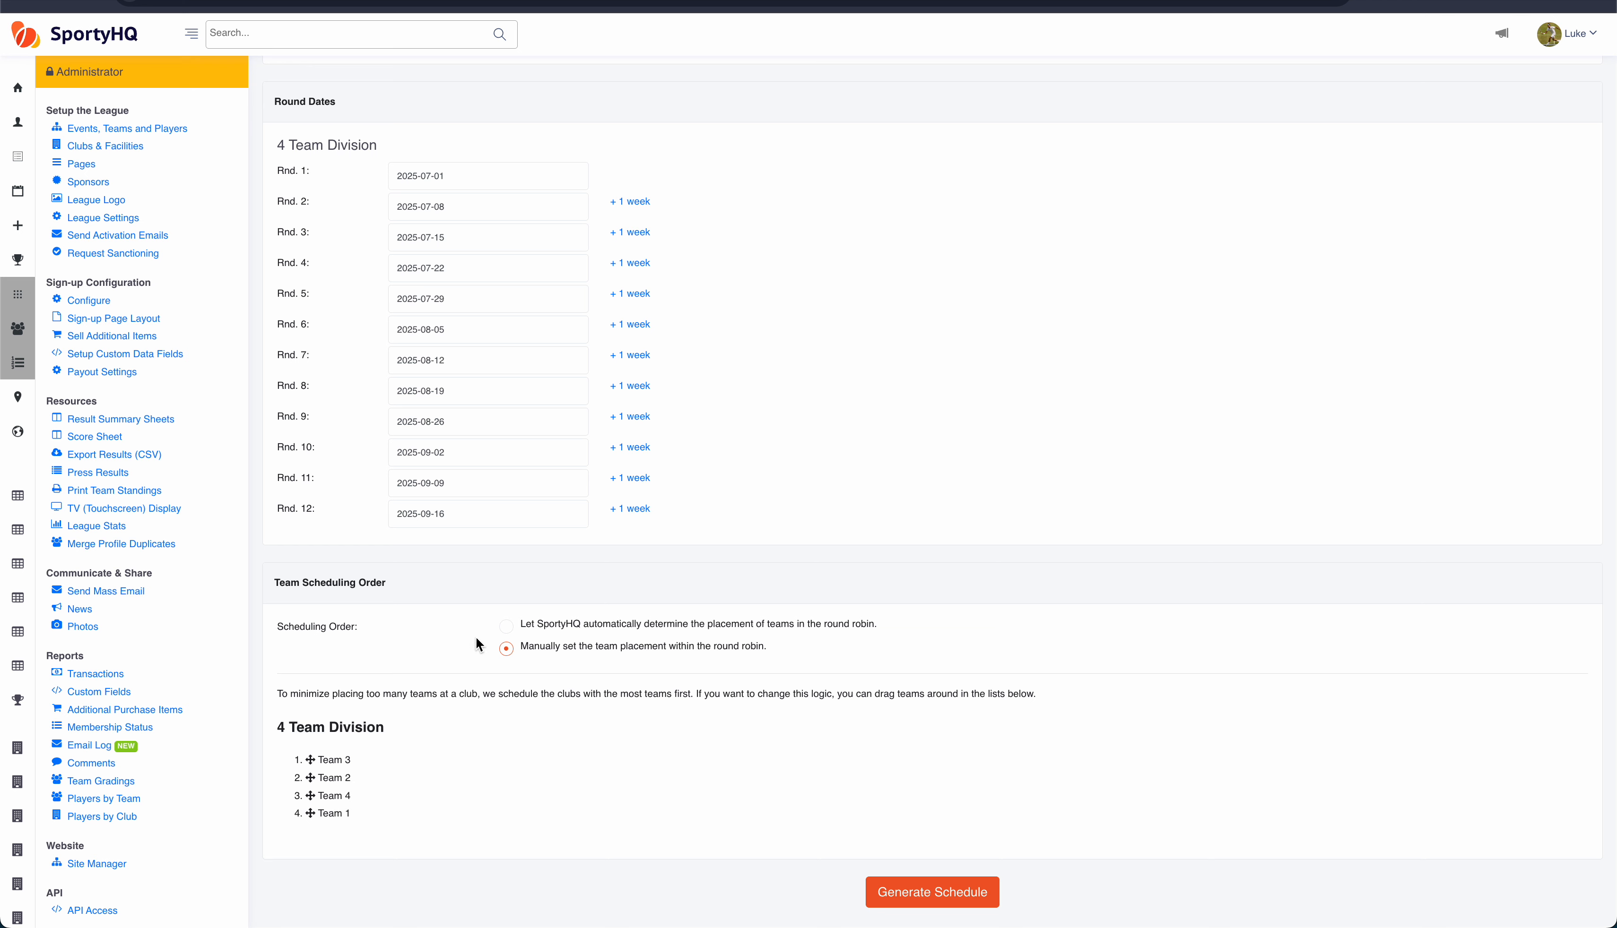
click(507, 626)
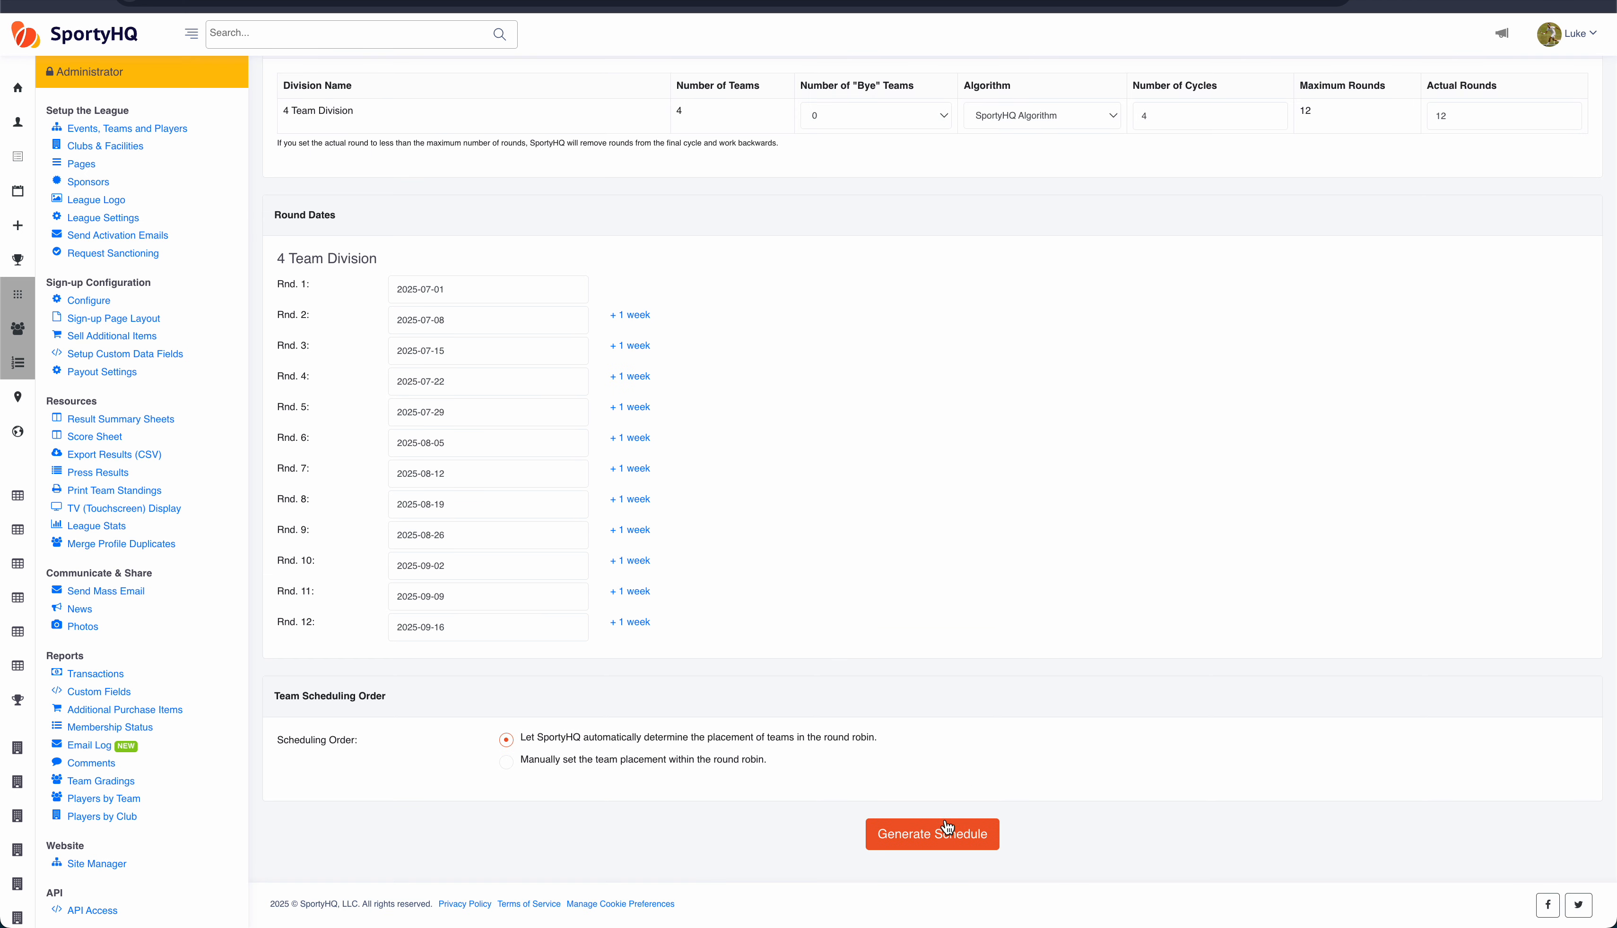
Step: Generate the schedule and browse its weekly match summaries
click(938, 840)
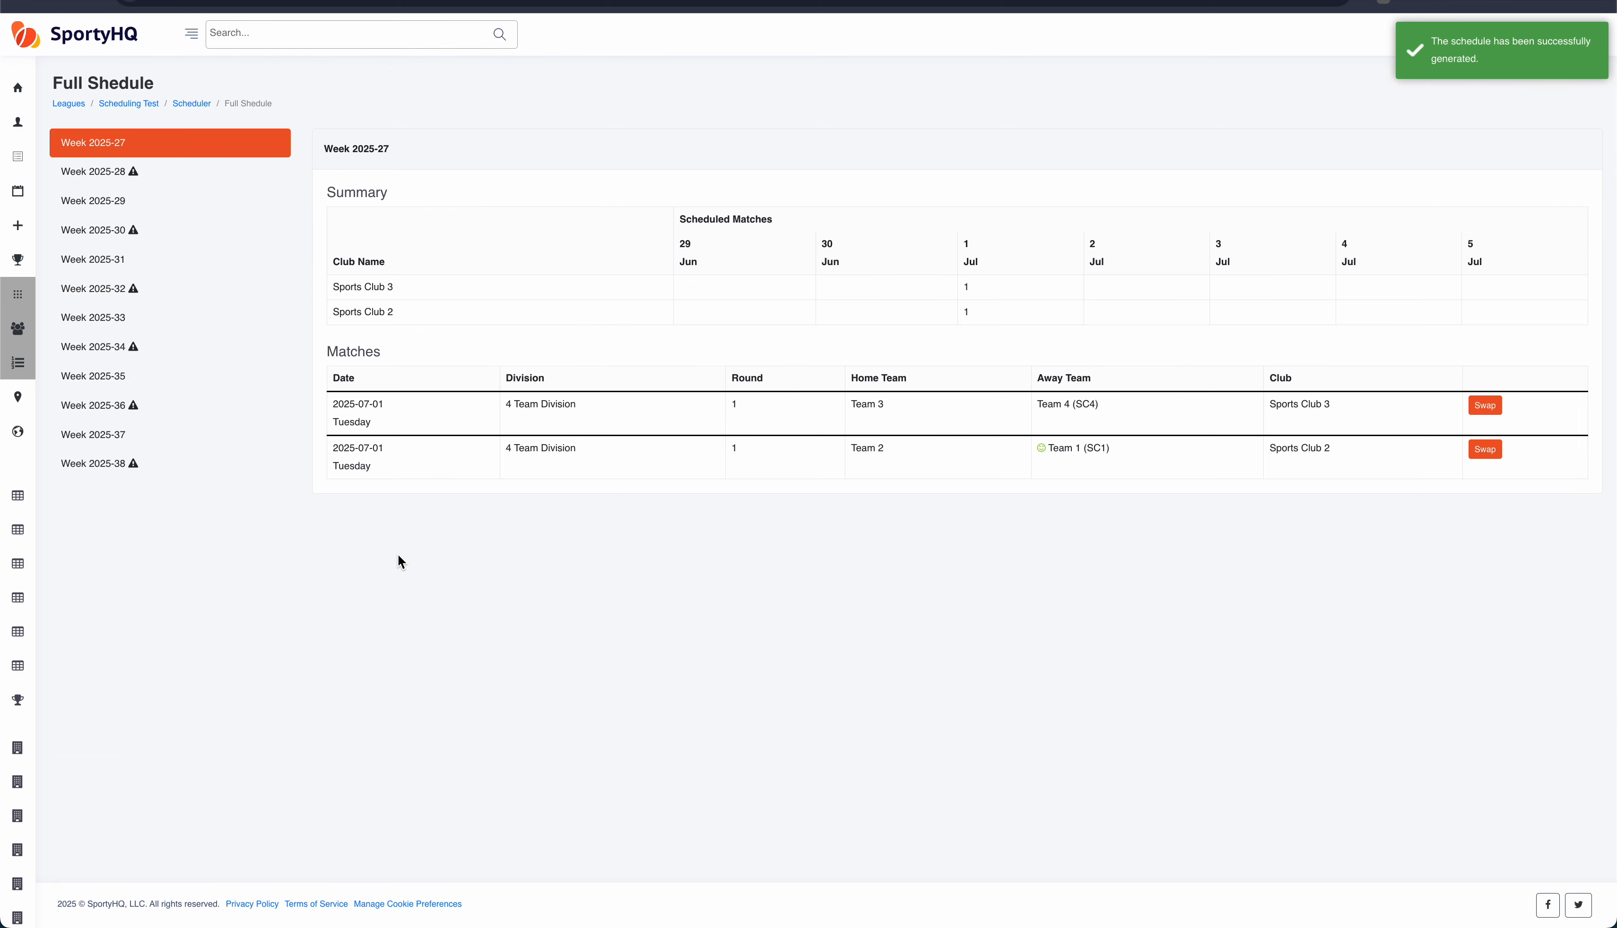
click(94, 173)
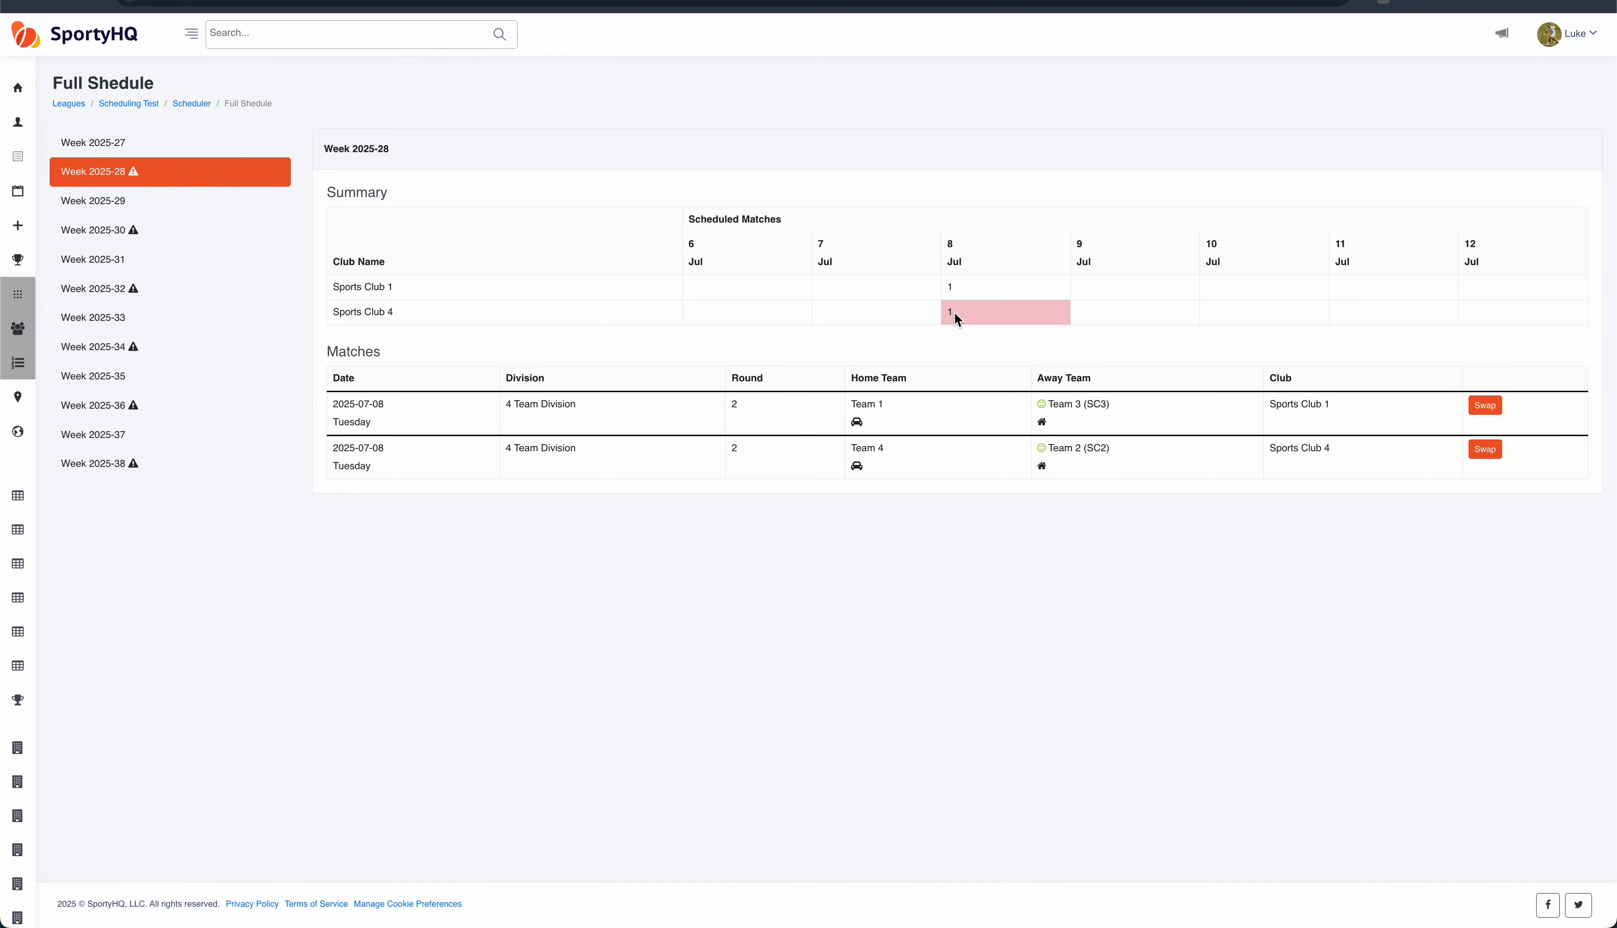
click(114, 290)
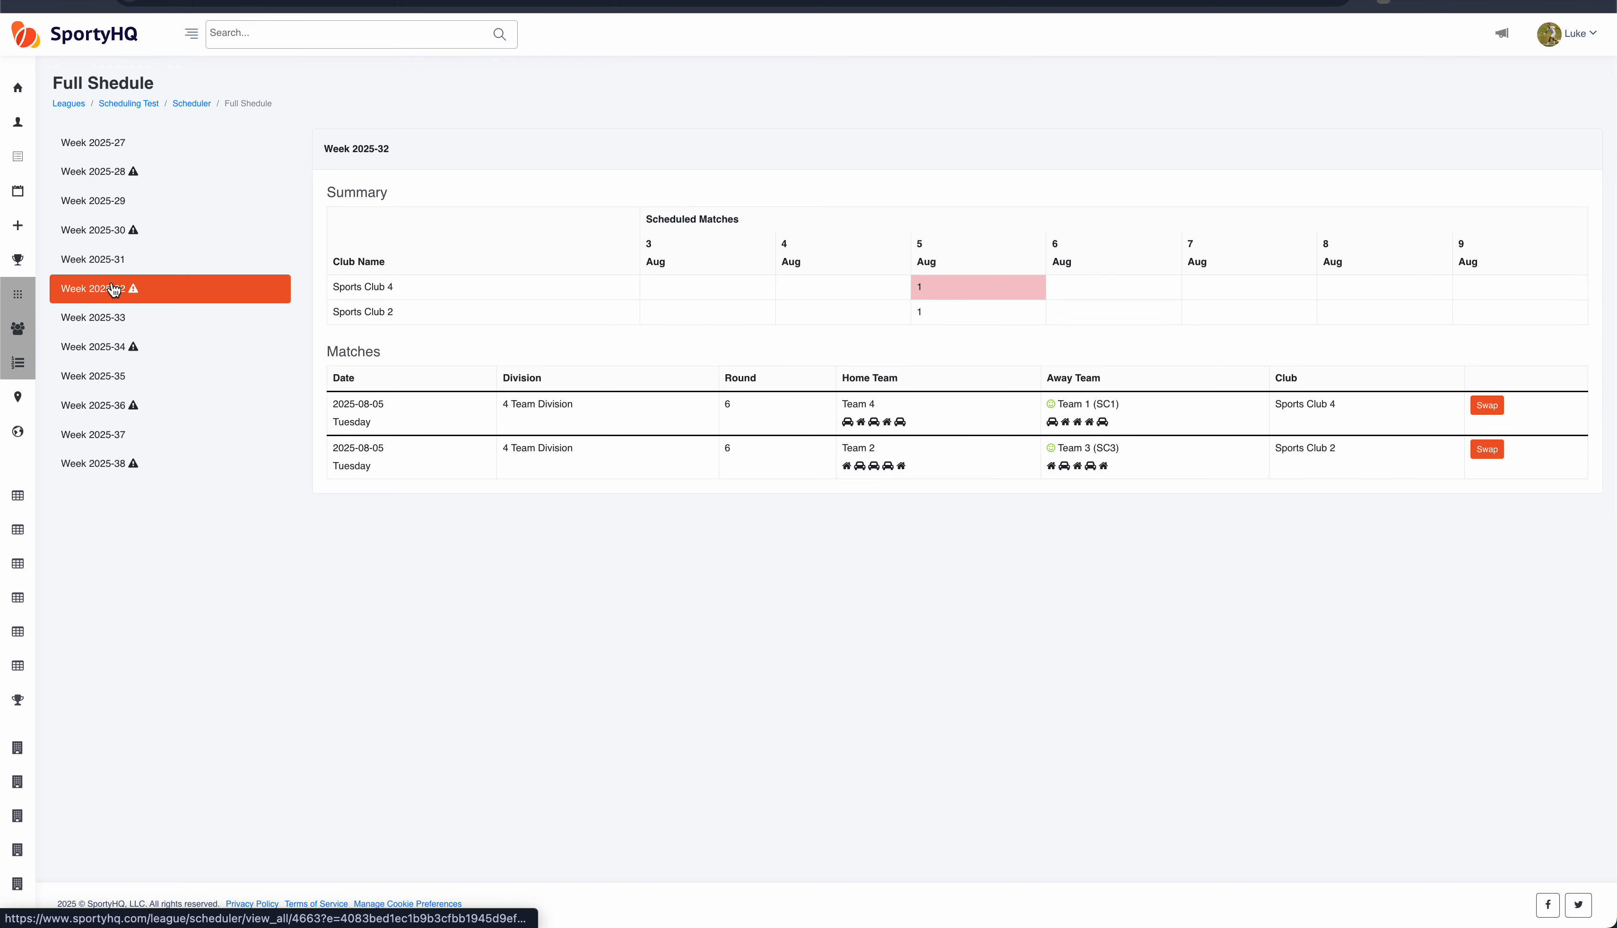
click(113, 317)
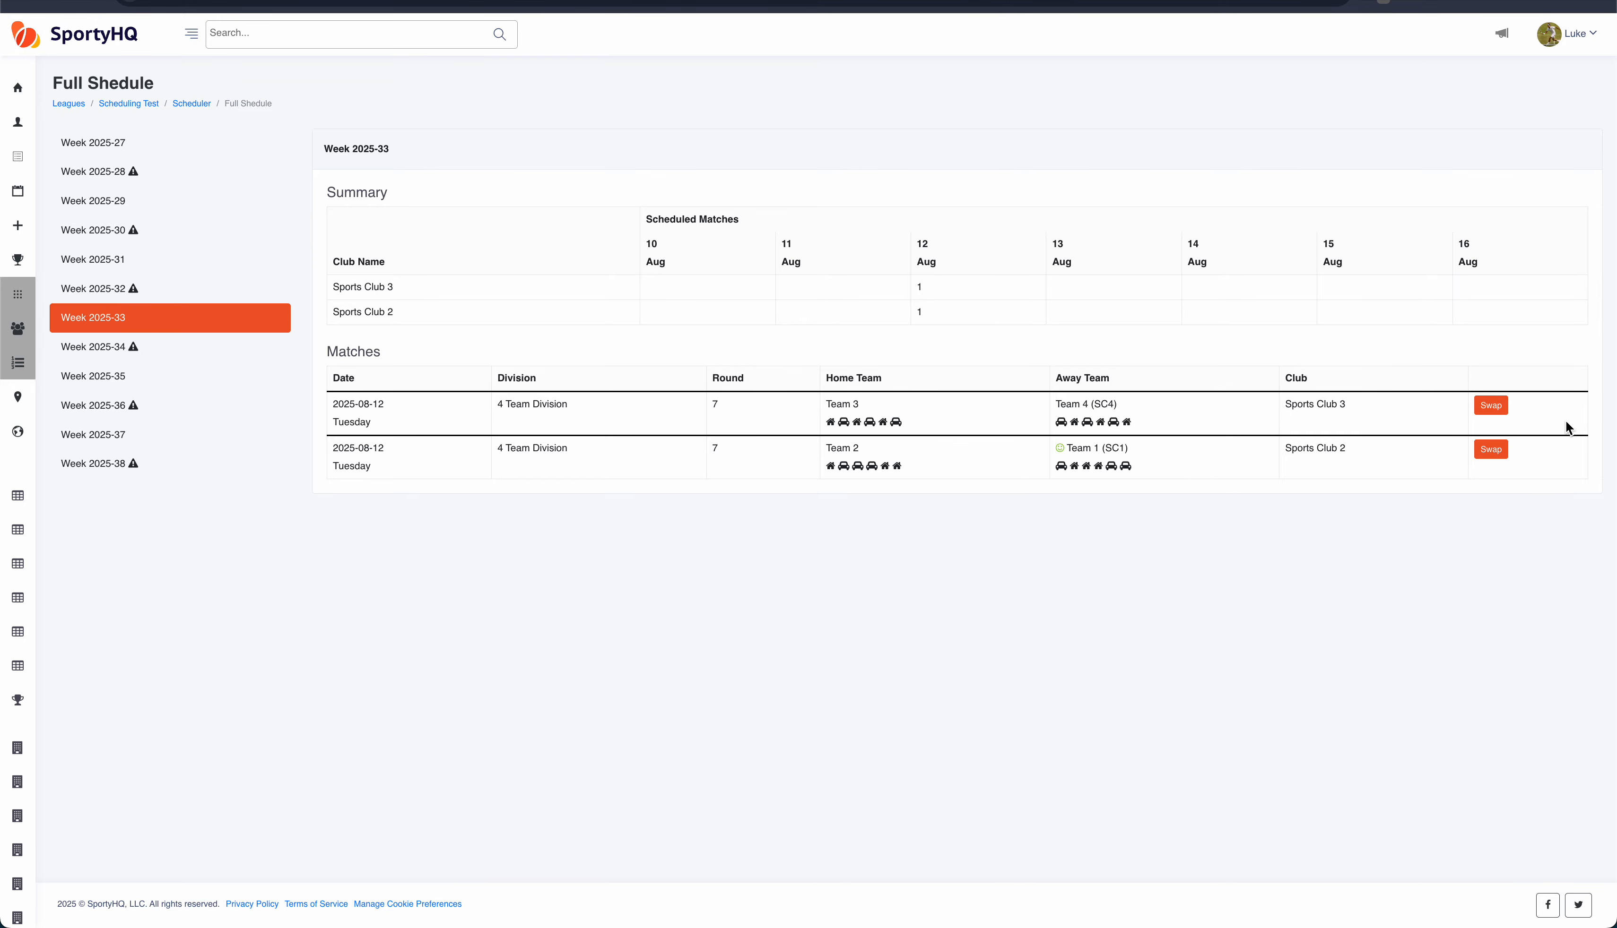
Step: Inspect the home/away swap options for the first match of week 2025-33 without changing them
click(1492, 408)
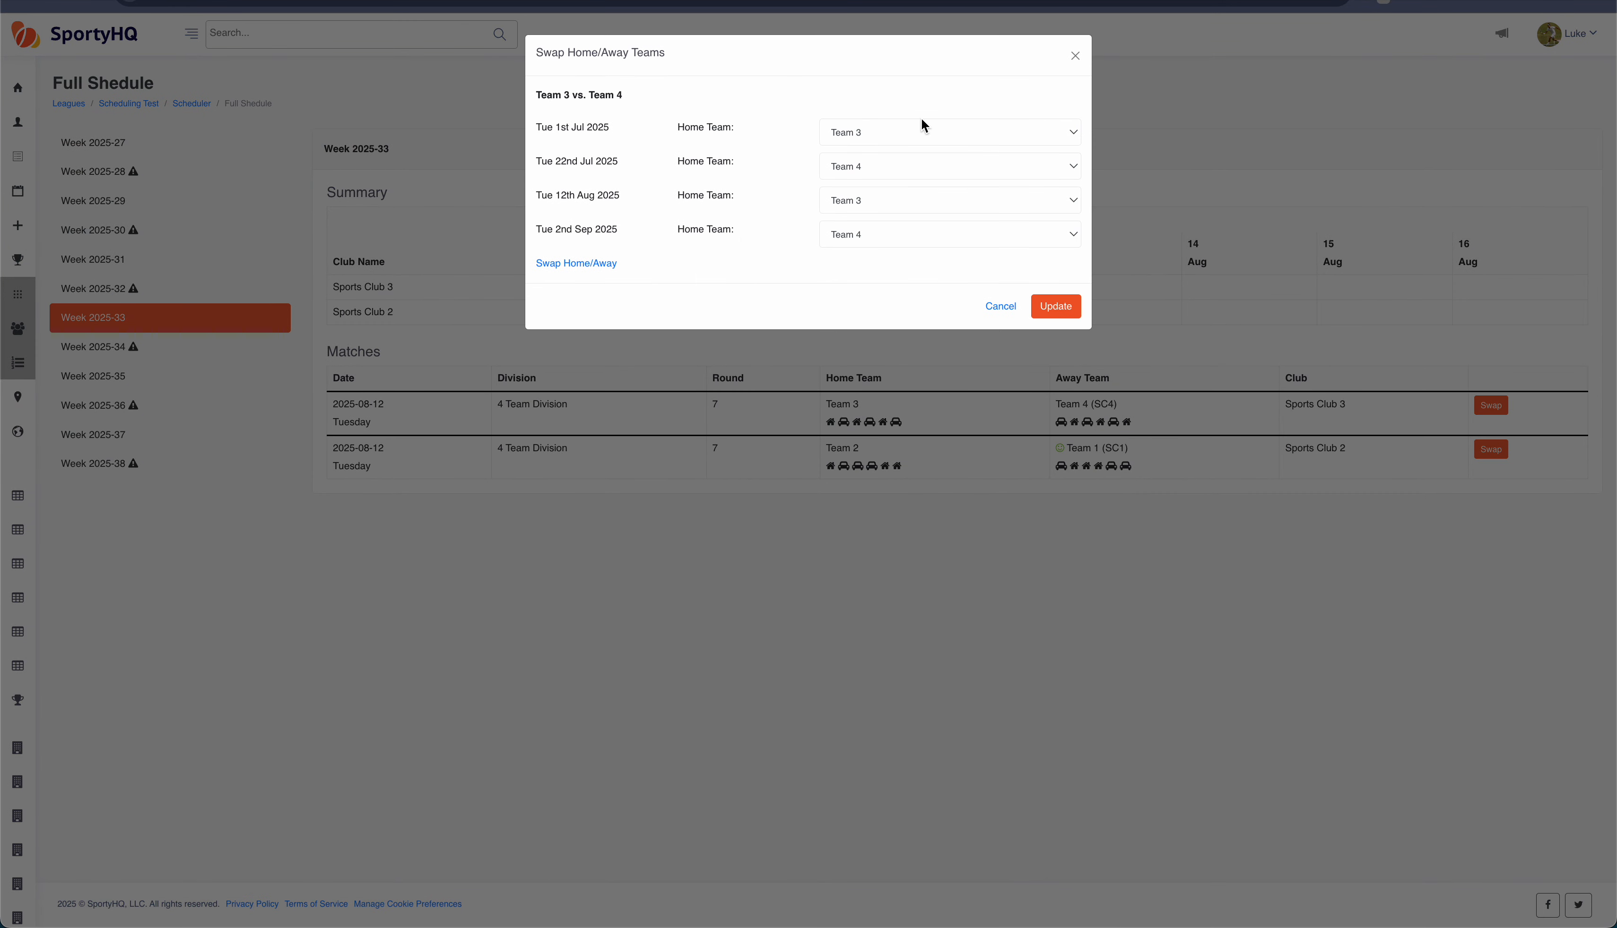
click(1076, 56)
Step: Open the 4 Team Division schedule from the league home page
click(191, 171)
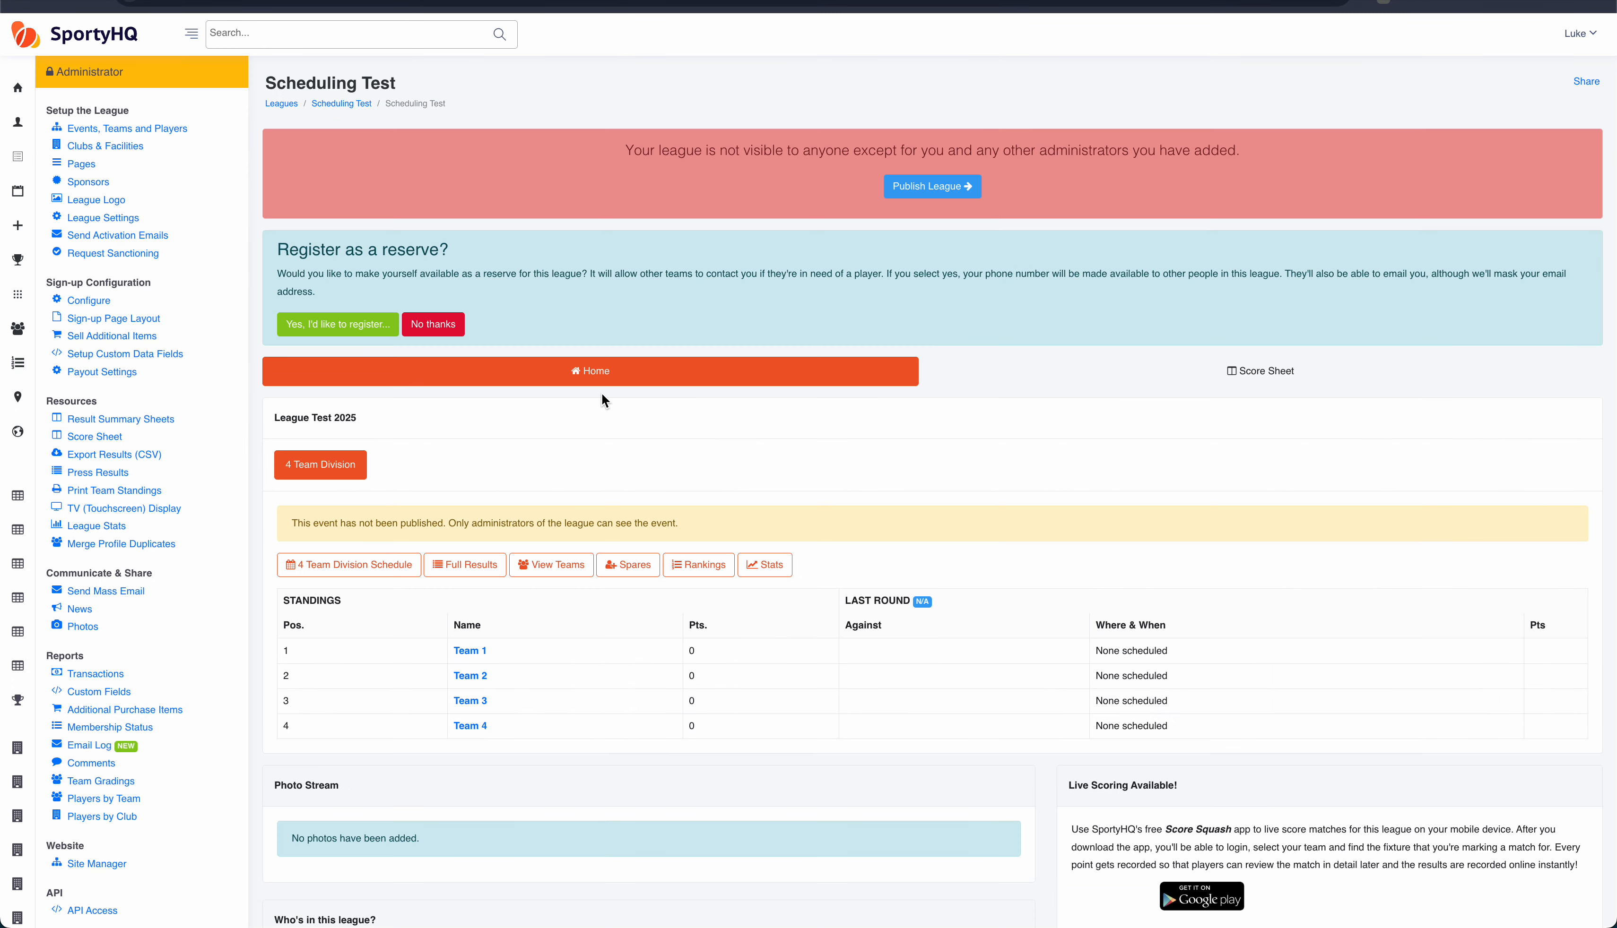
scroll(454, 452, down, 1)
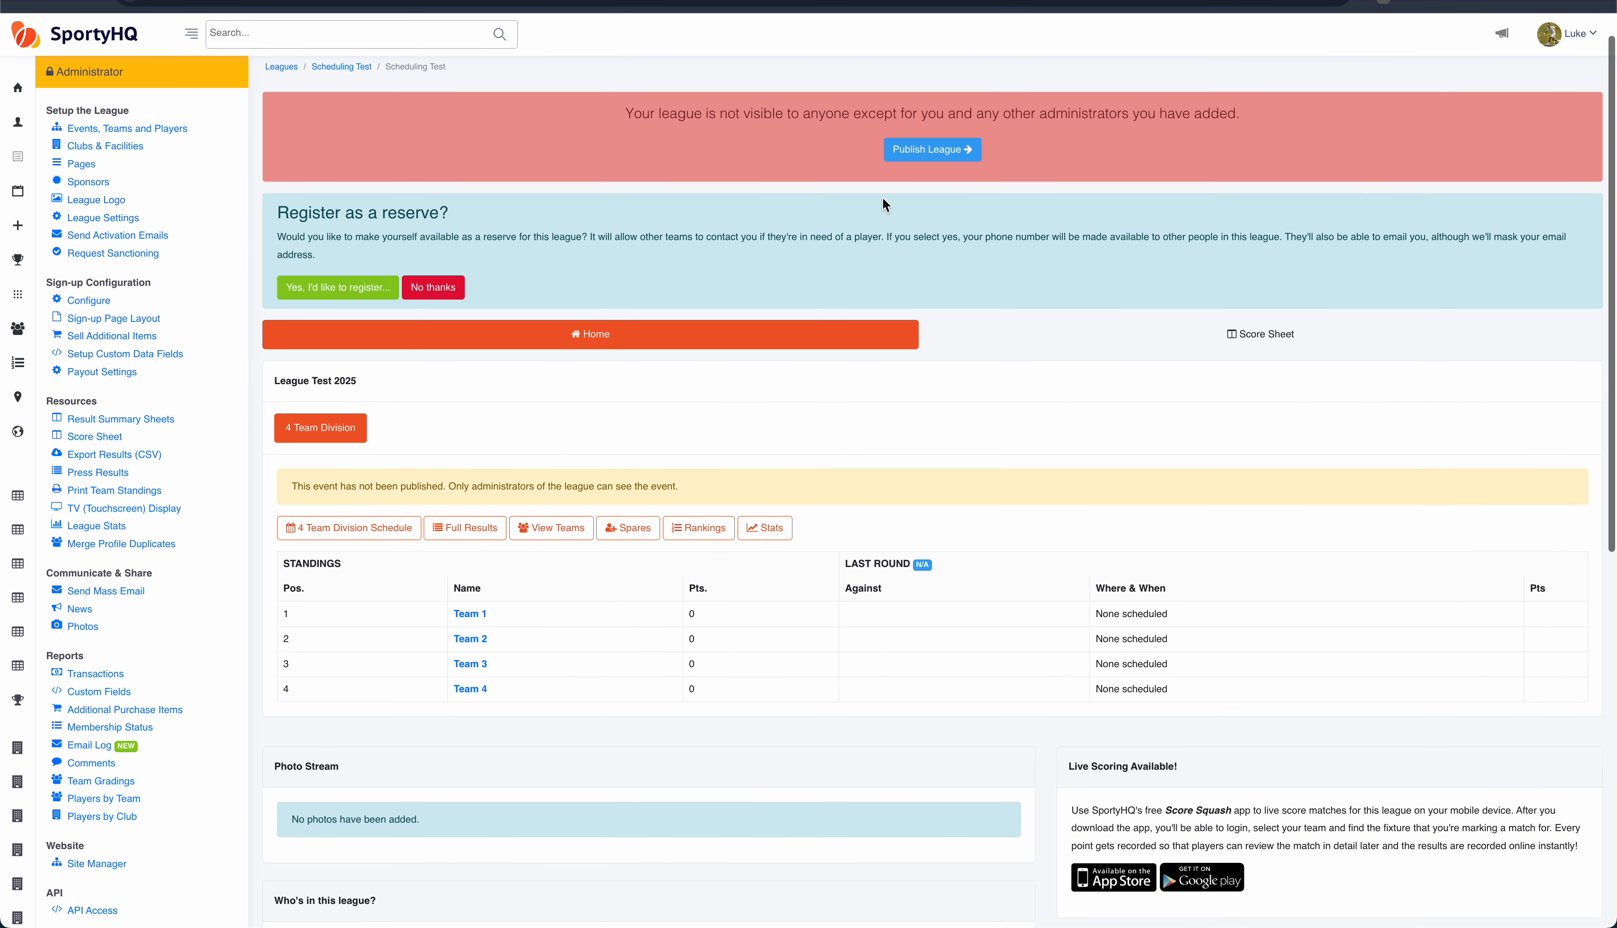
scroll(460, 410, down, 1)
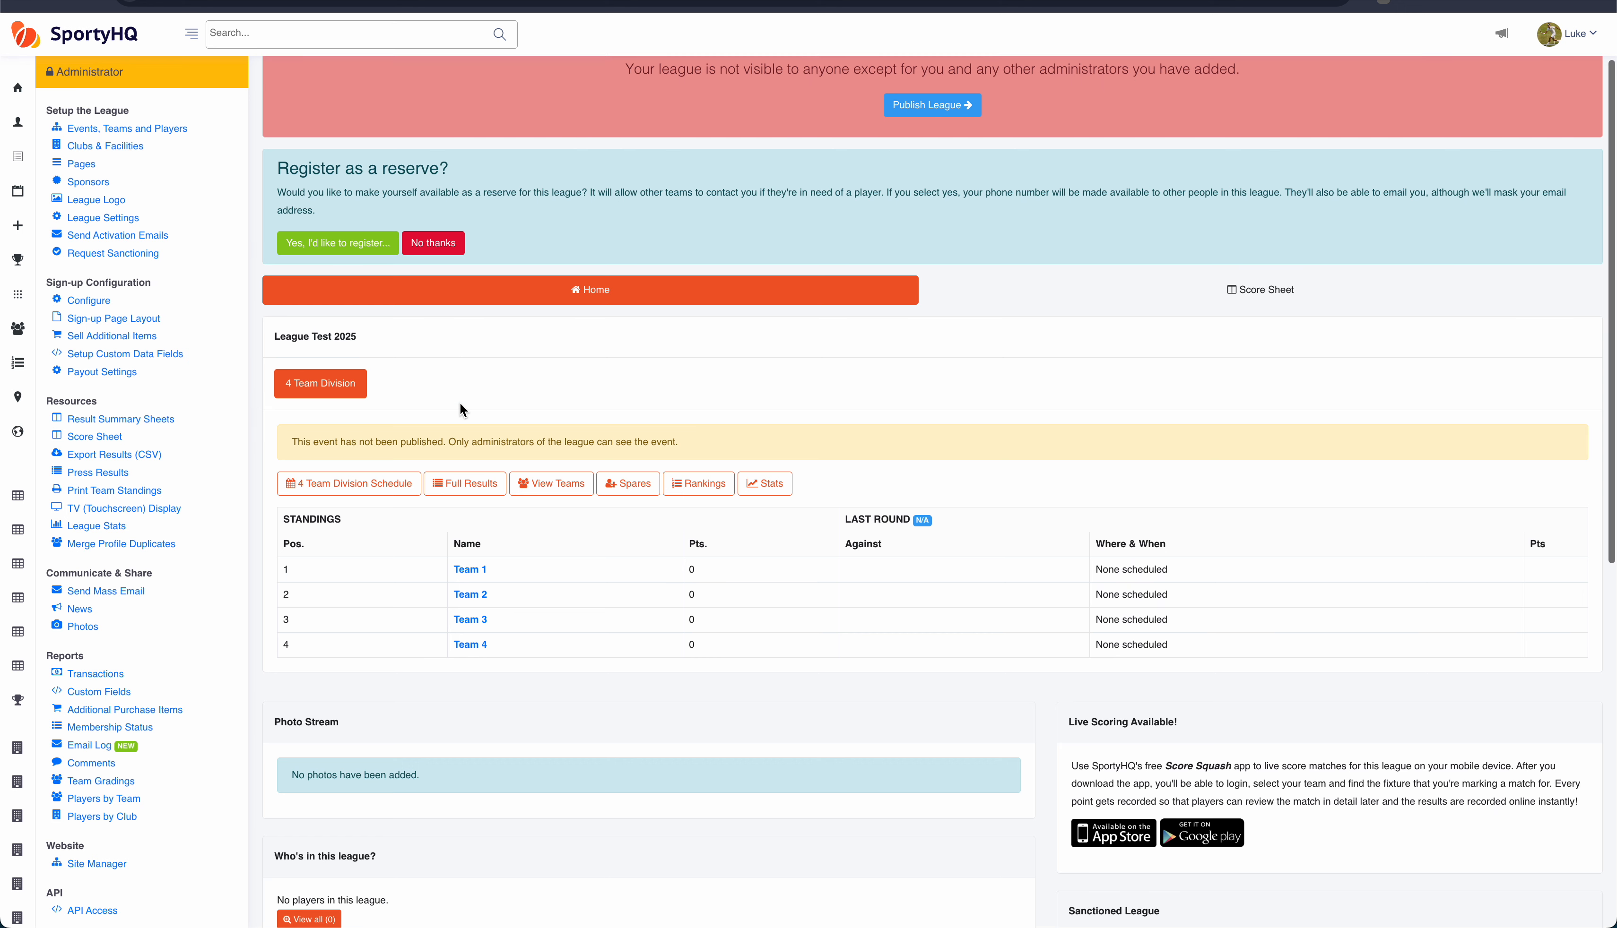
click(363, 486)
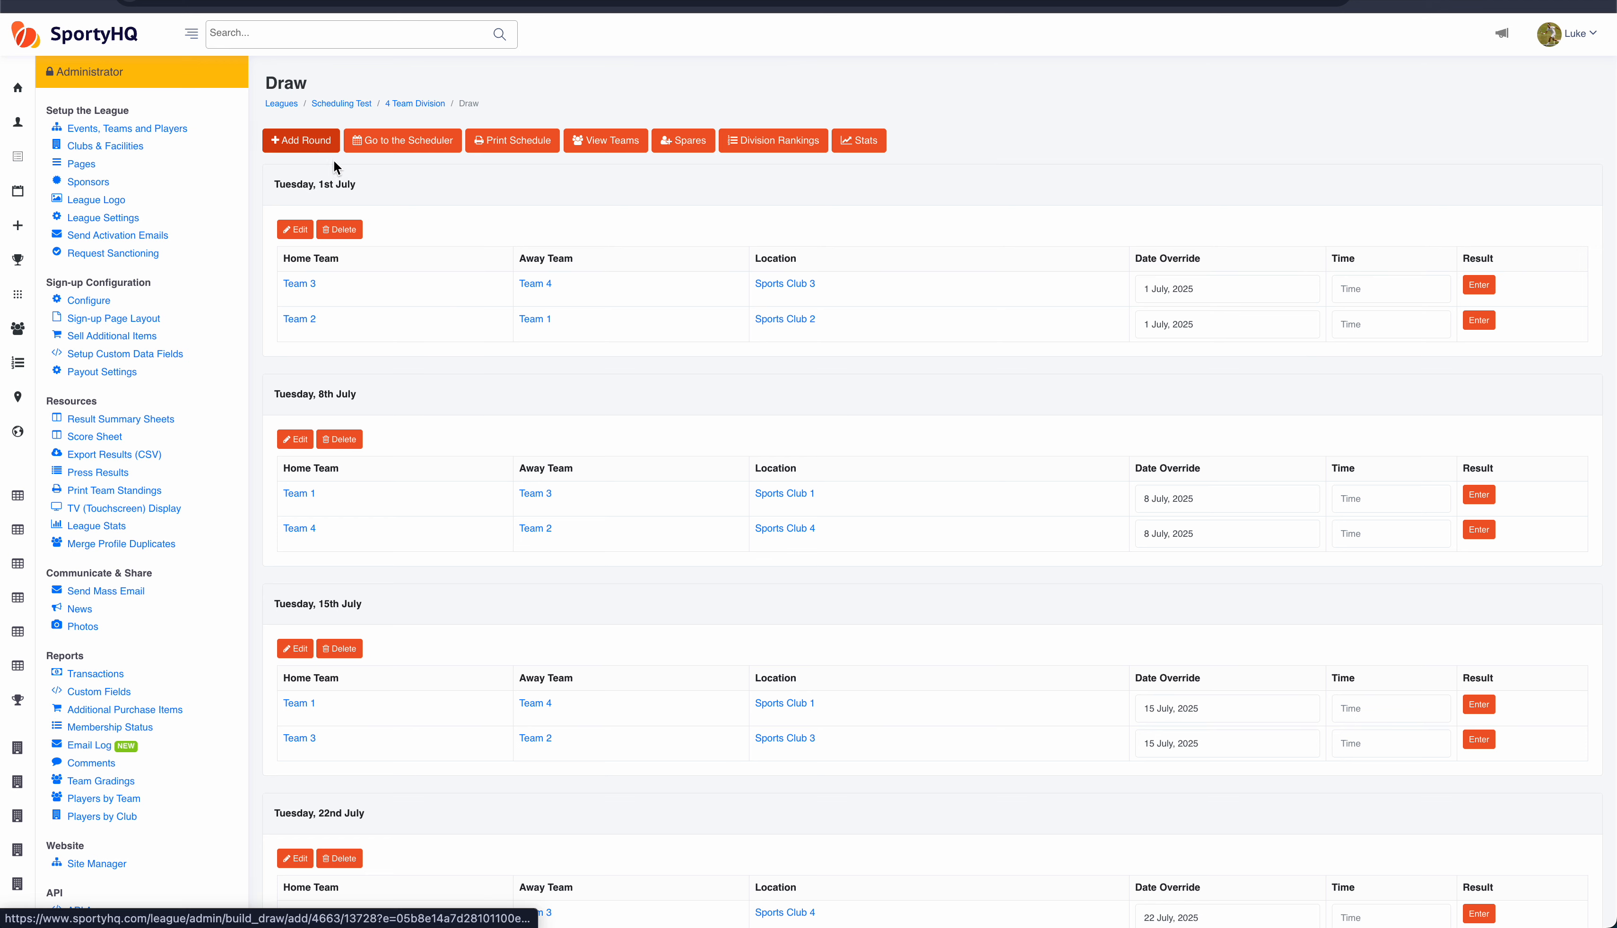
Step: Open the first round's editor and review the available round types
click(299, 232)
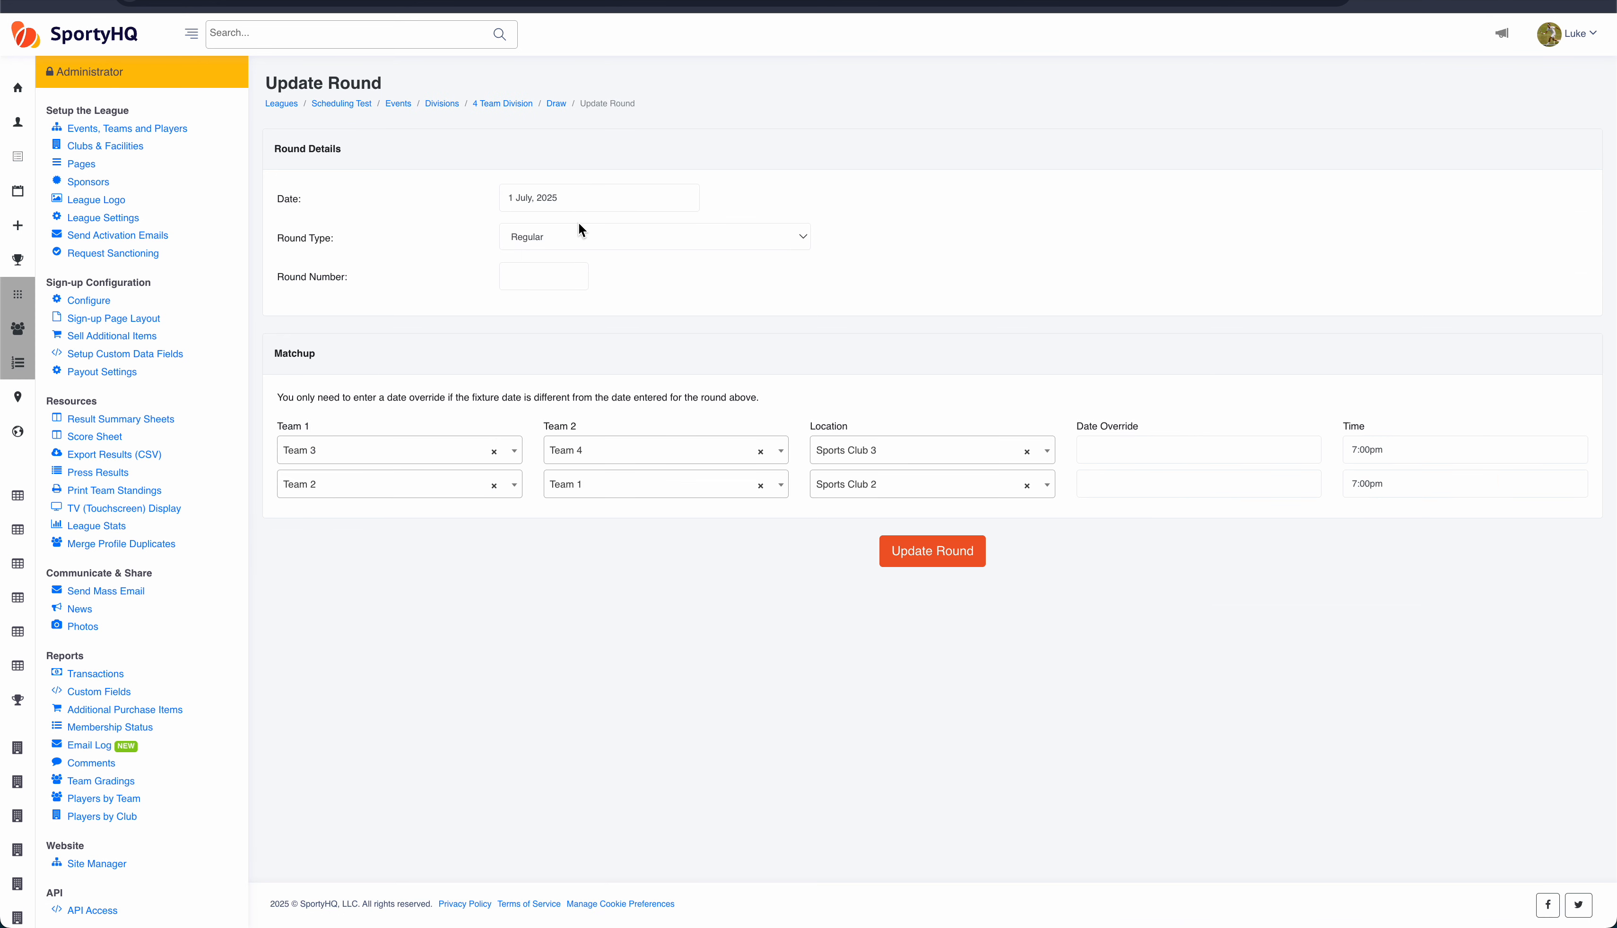
click(575, 243)
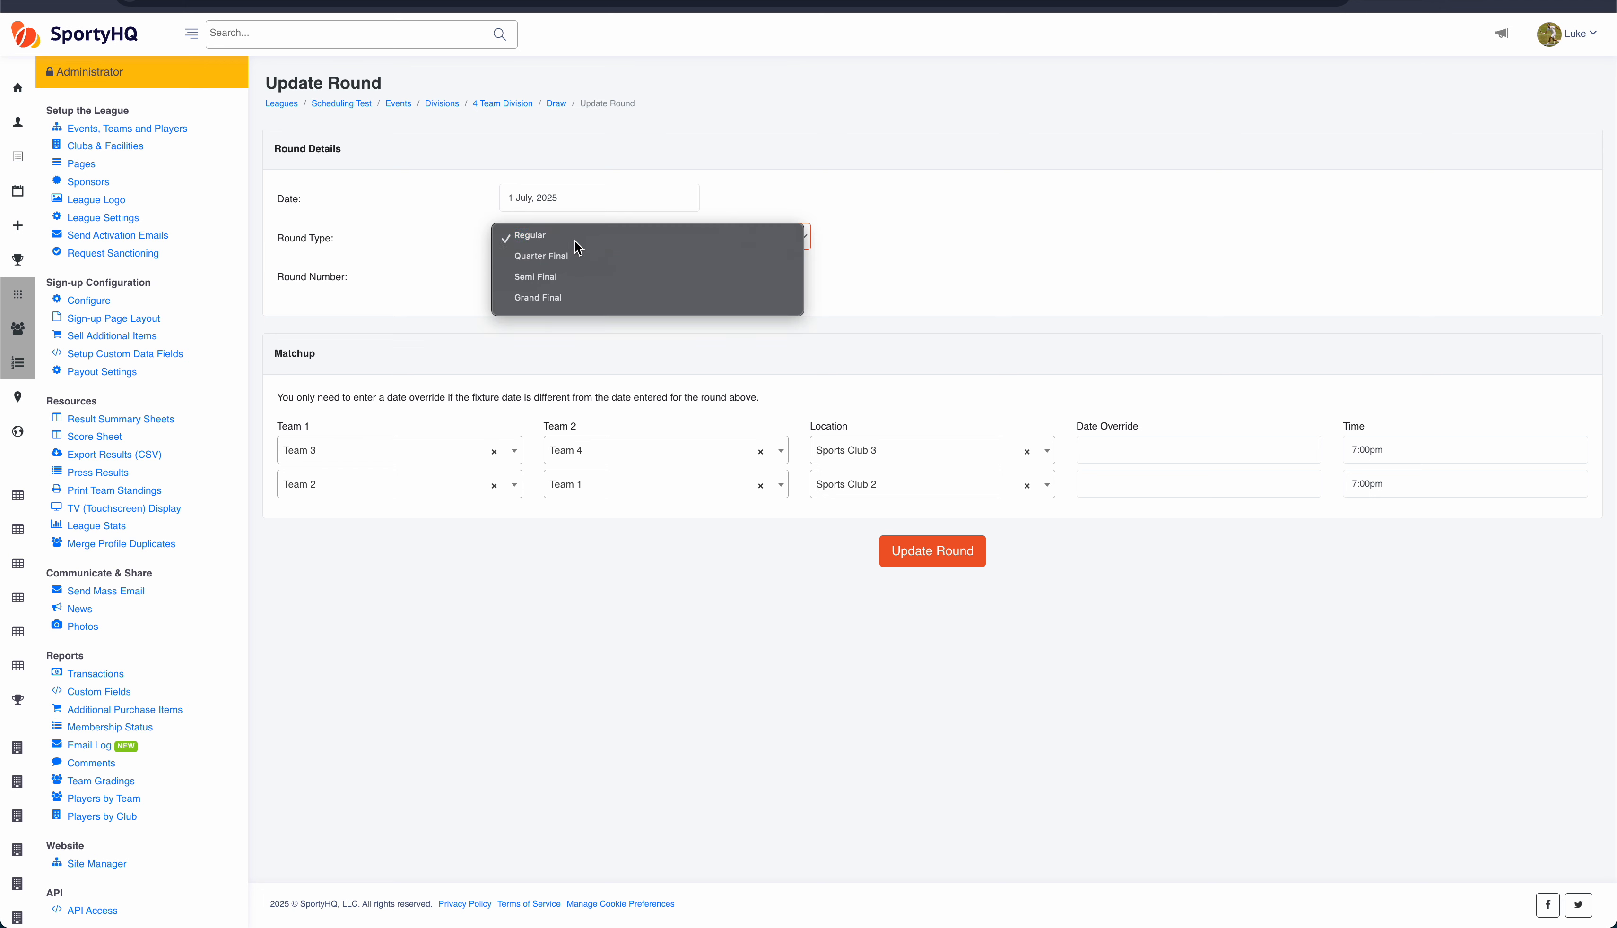
click(576, 245)
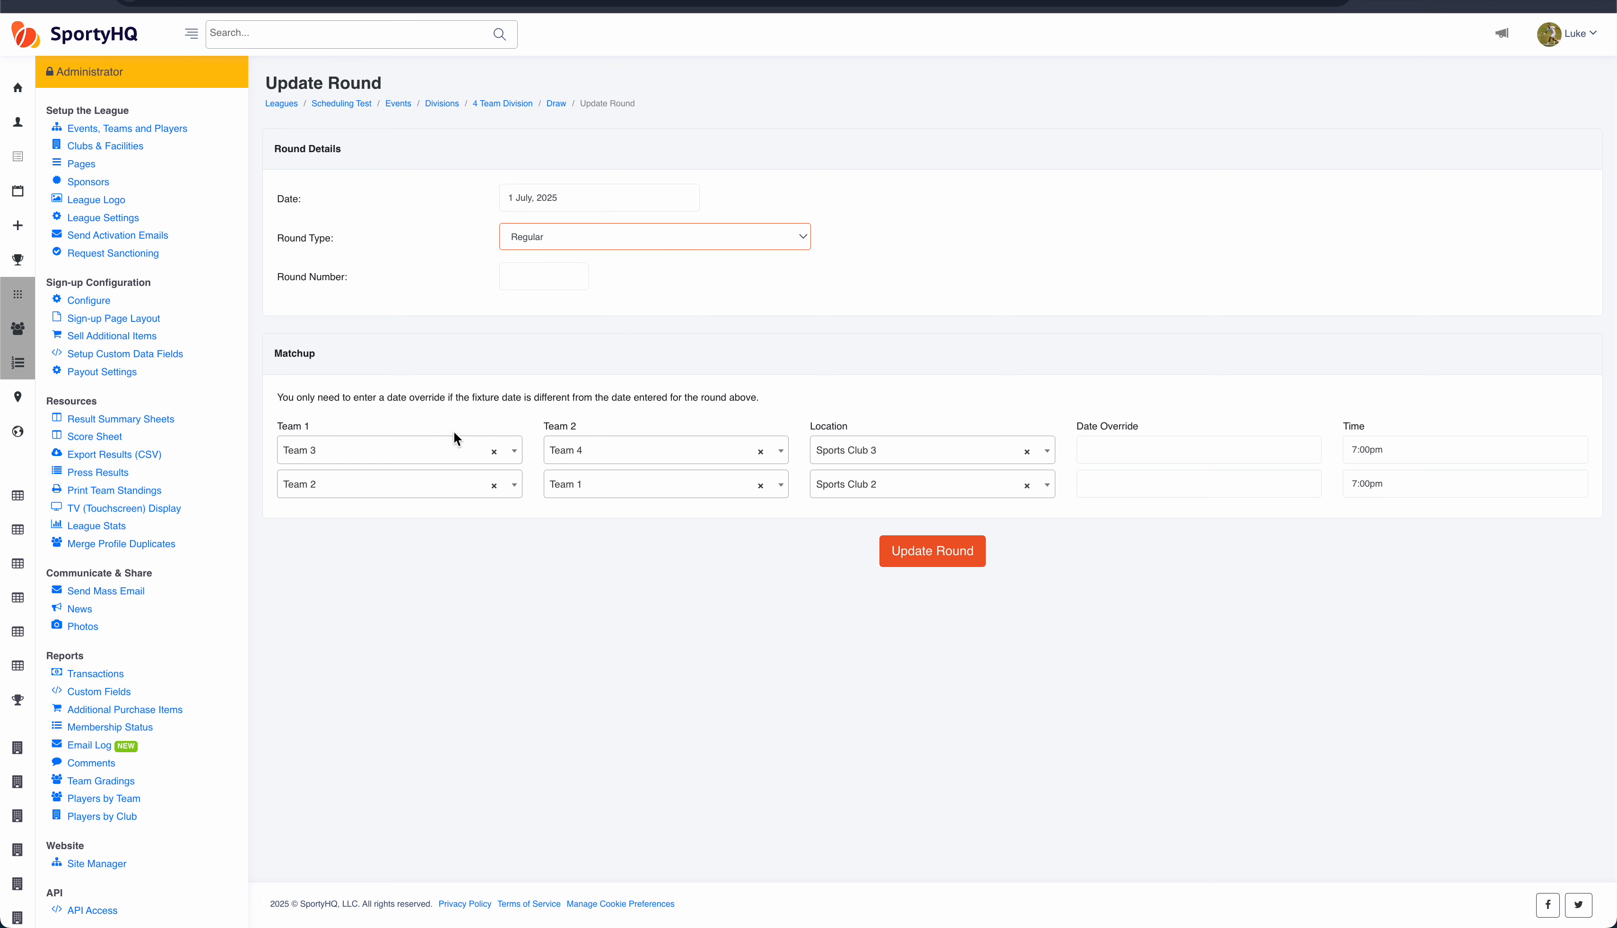
click(494, 451)
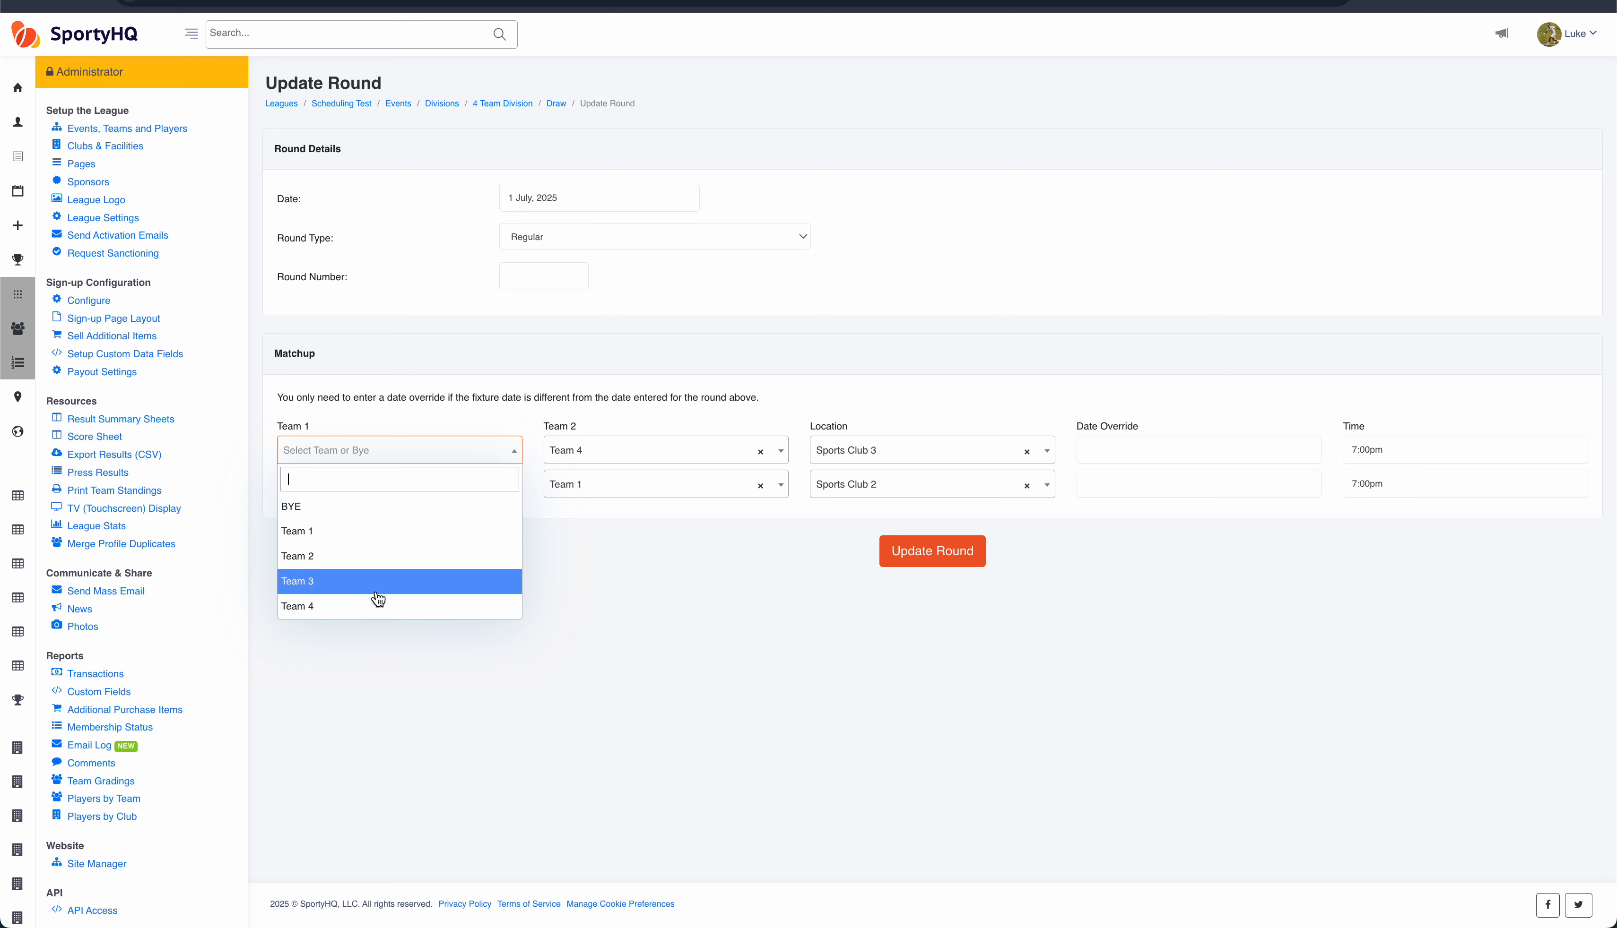
click(396, 657)
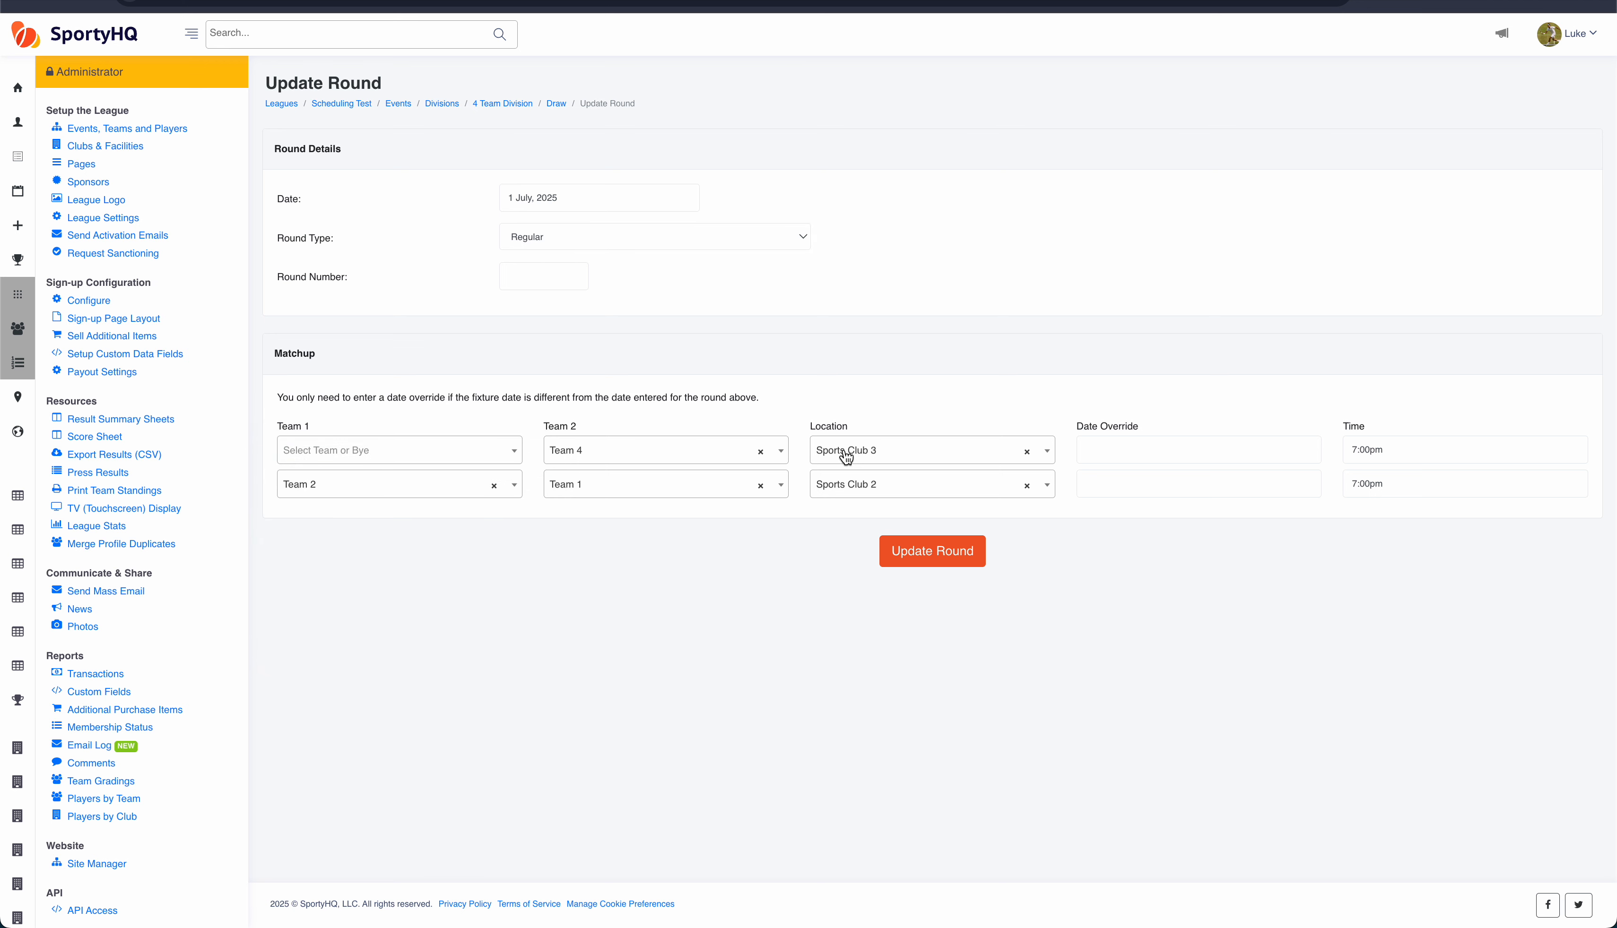
click(1098, 459)
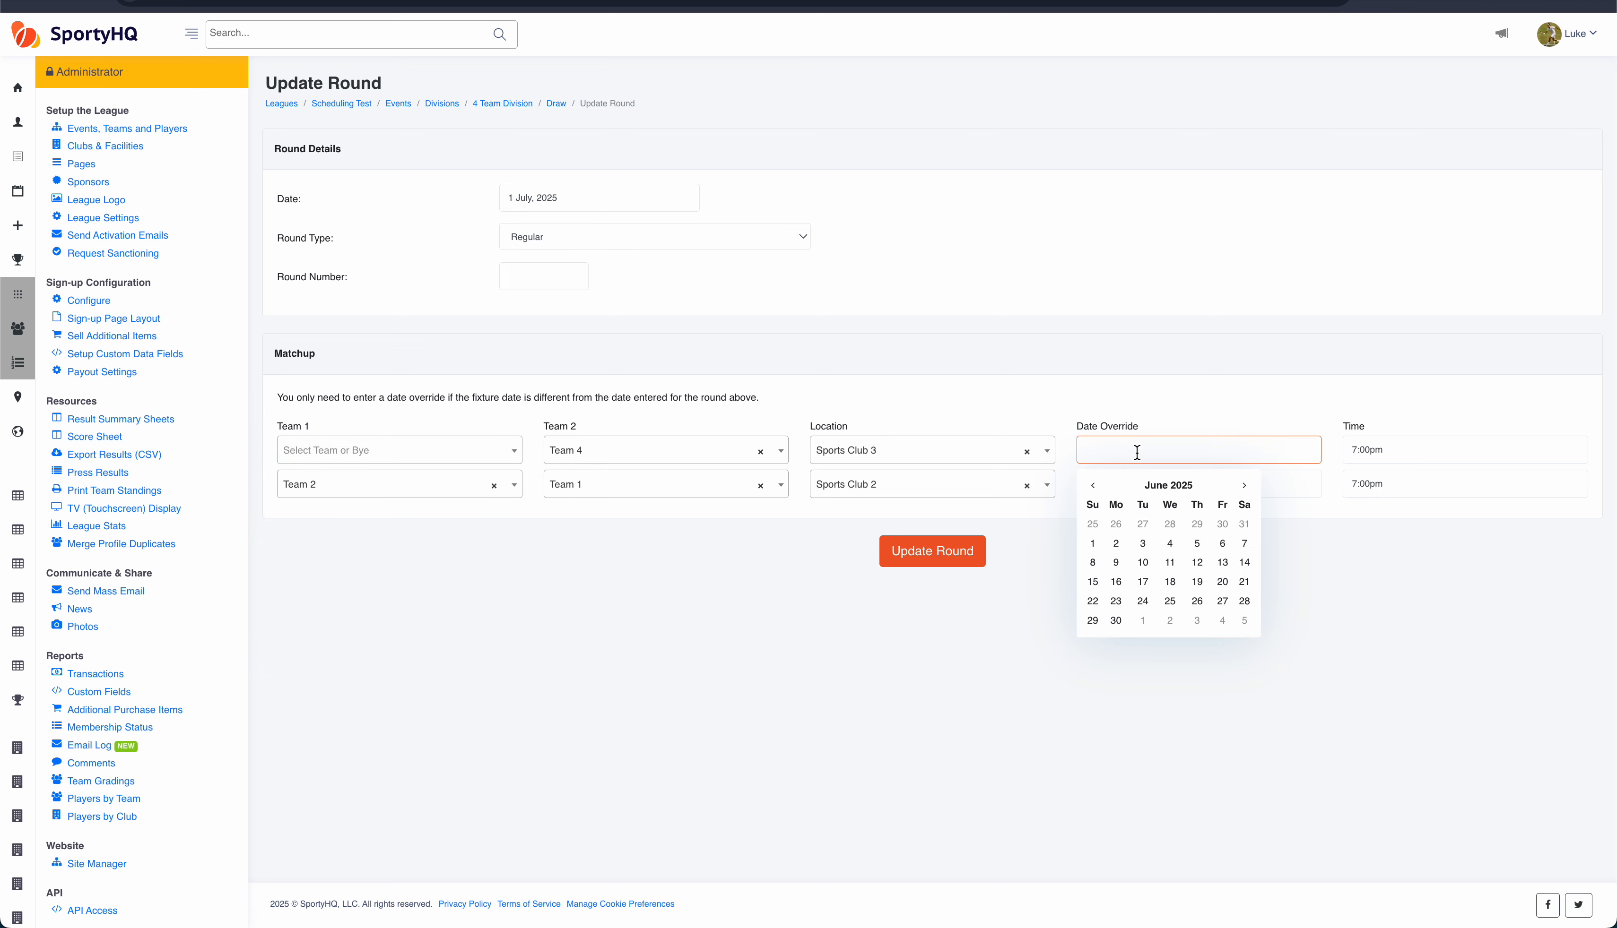
click(1170, 545)
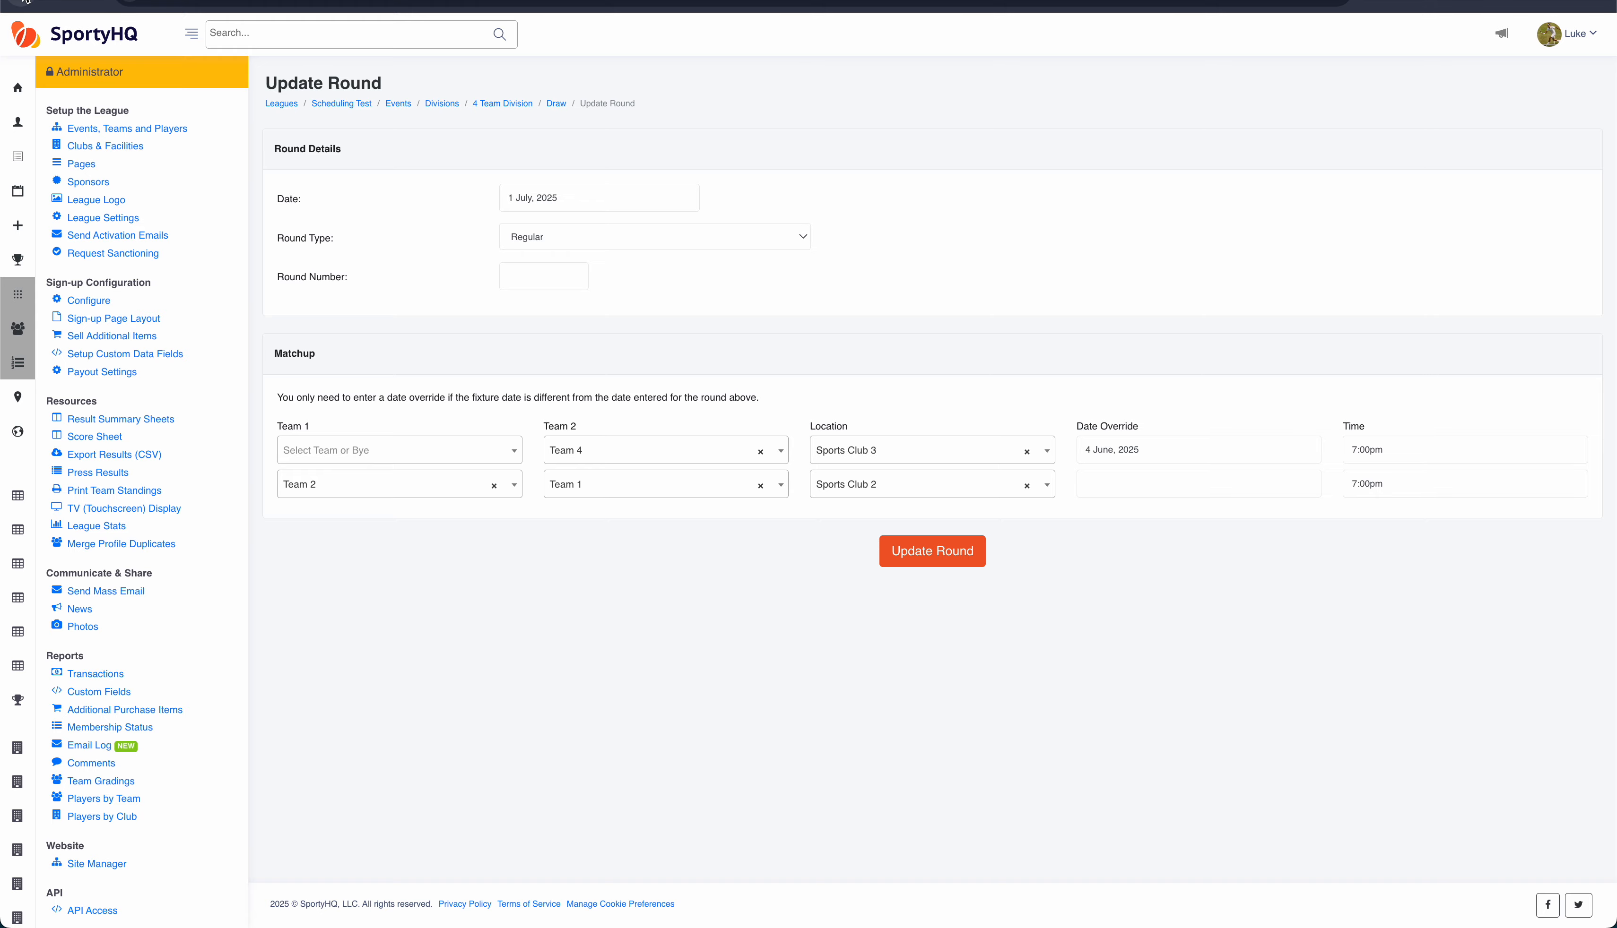
key(super+Left)
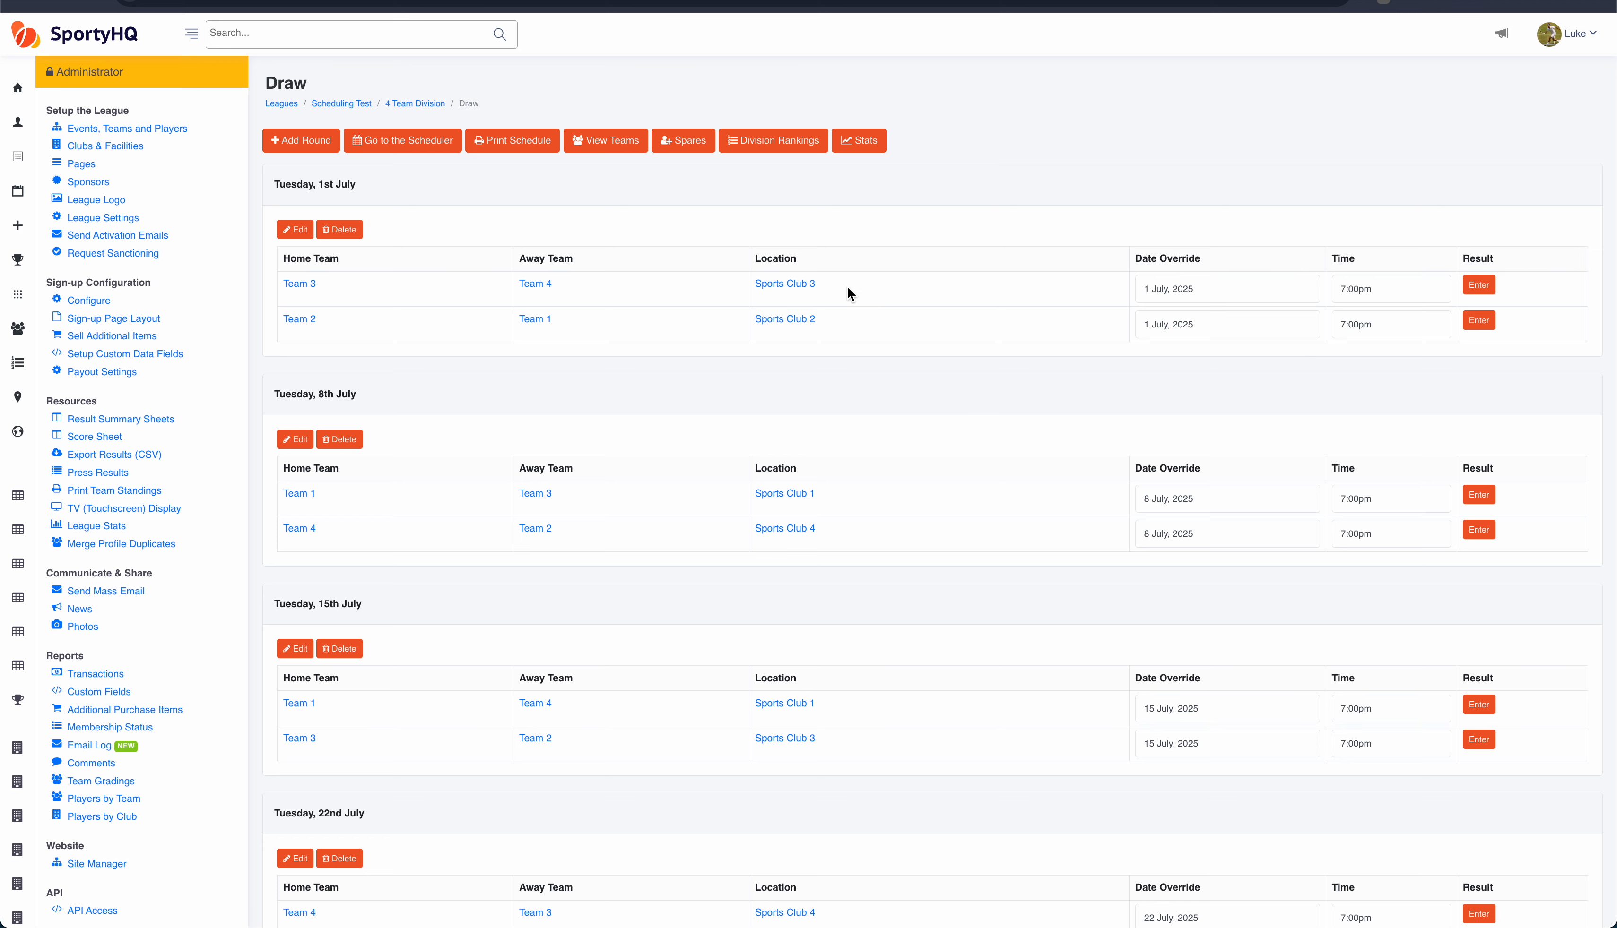
Step: Inspect the date override and time pickers for the first match of the 1st July round
click(1218, 290)
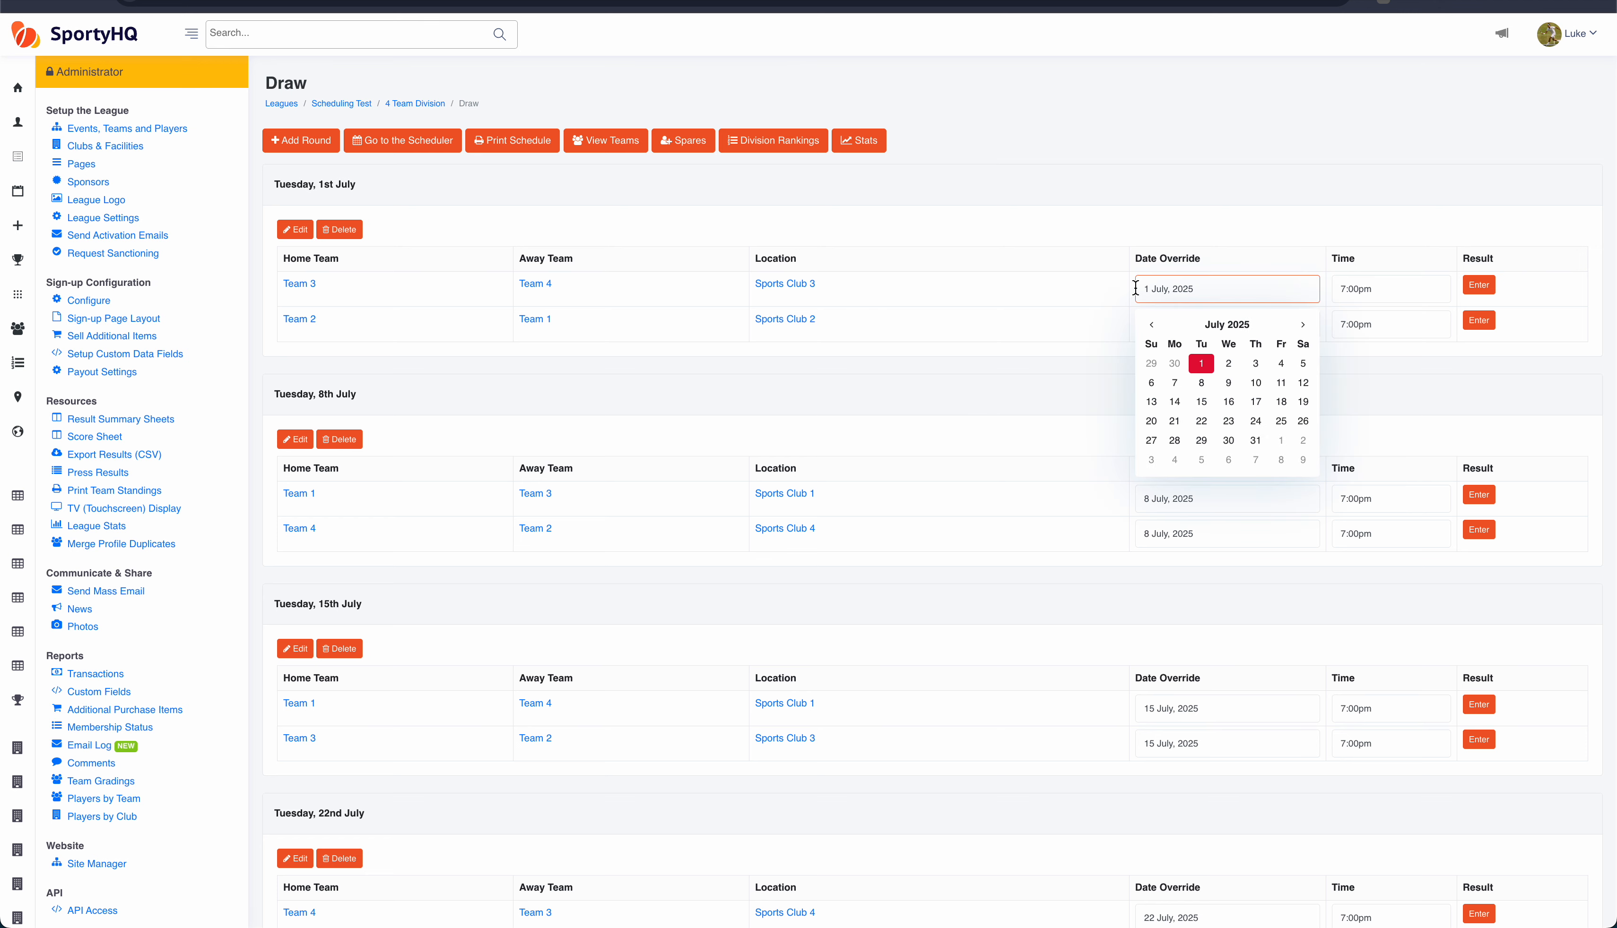
click(1111, 290)
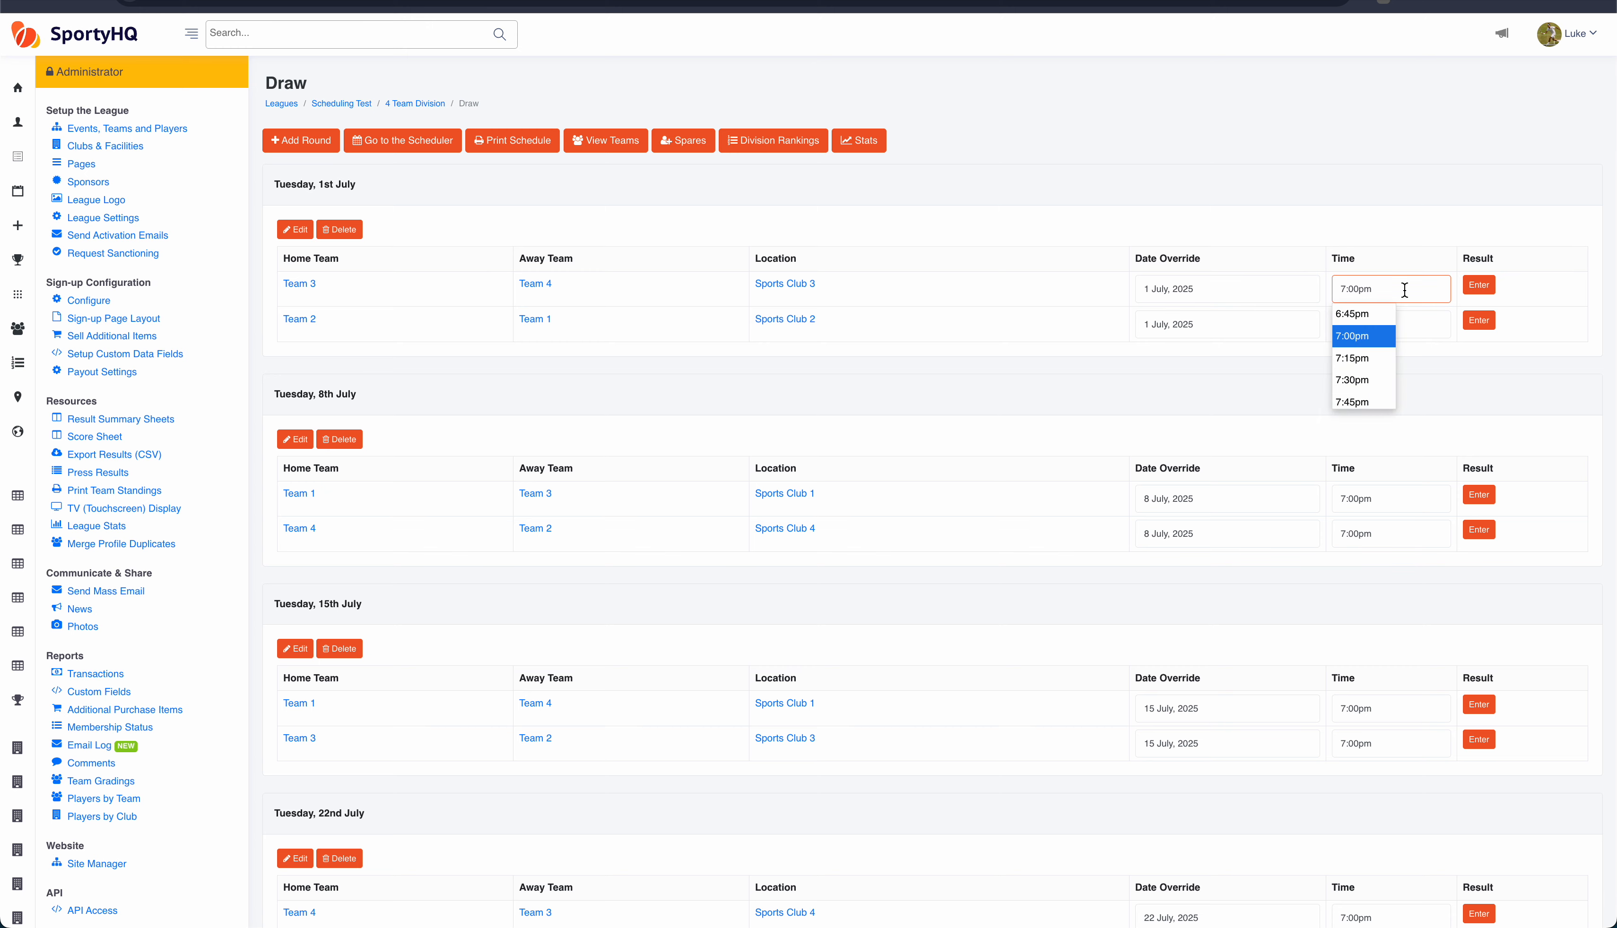
click(1397, 204)
Step: Open the result entry form for Team 3 vs Team 4, return to the draw, and review all rounds
click(1478, 287)
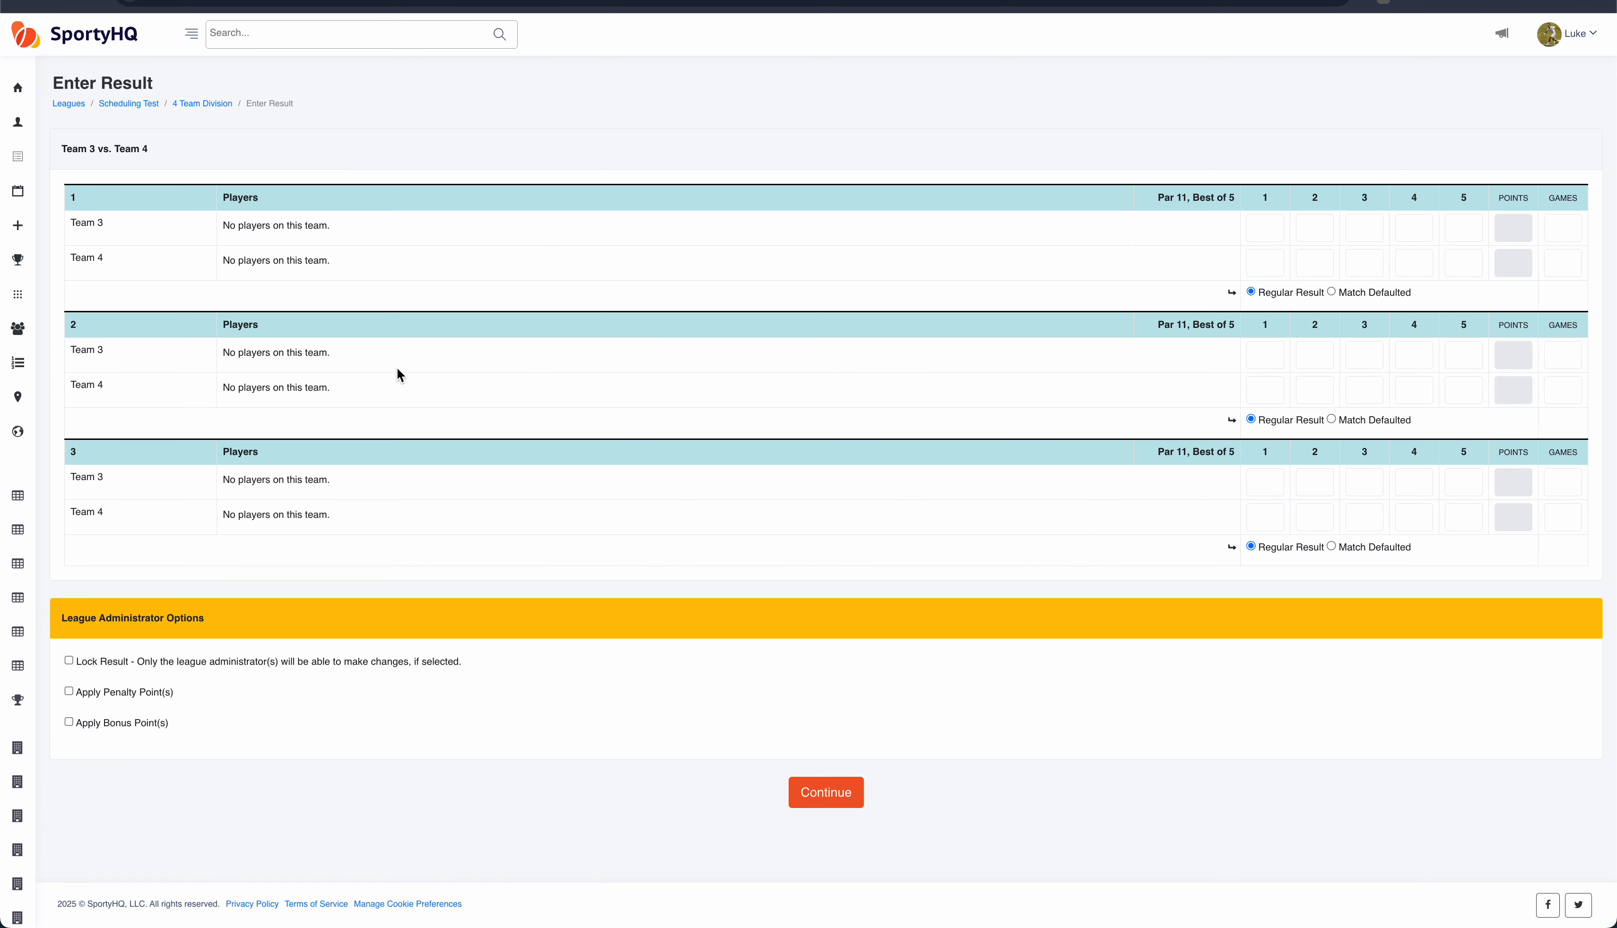
click(17, 2)
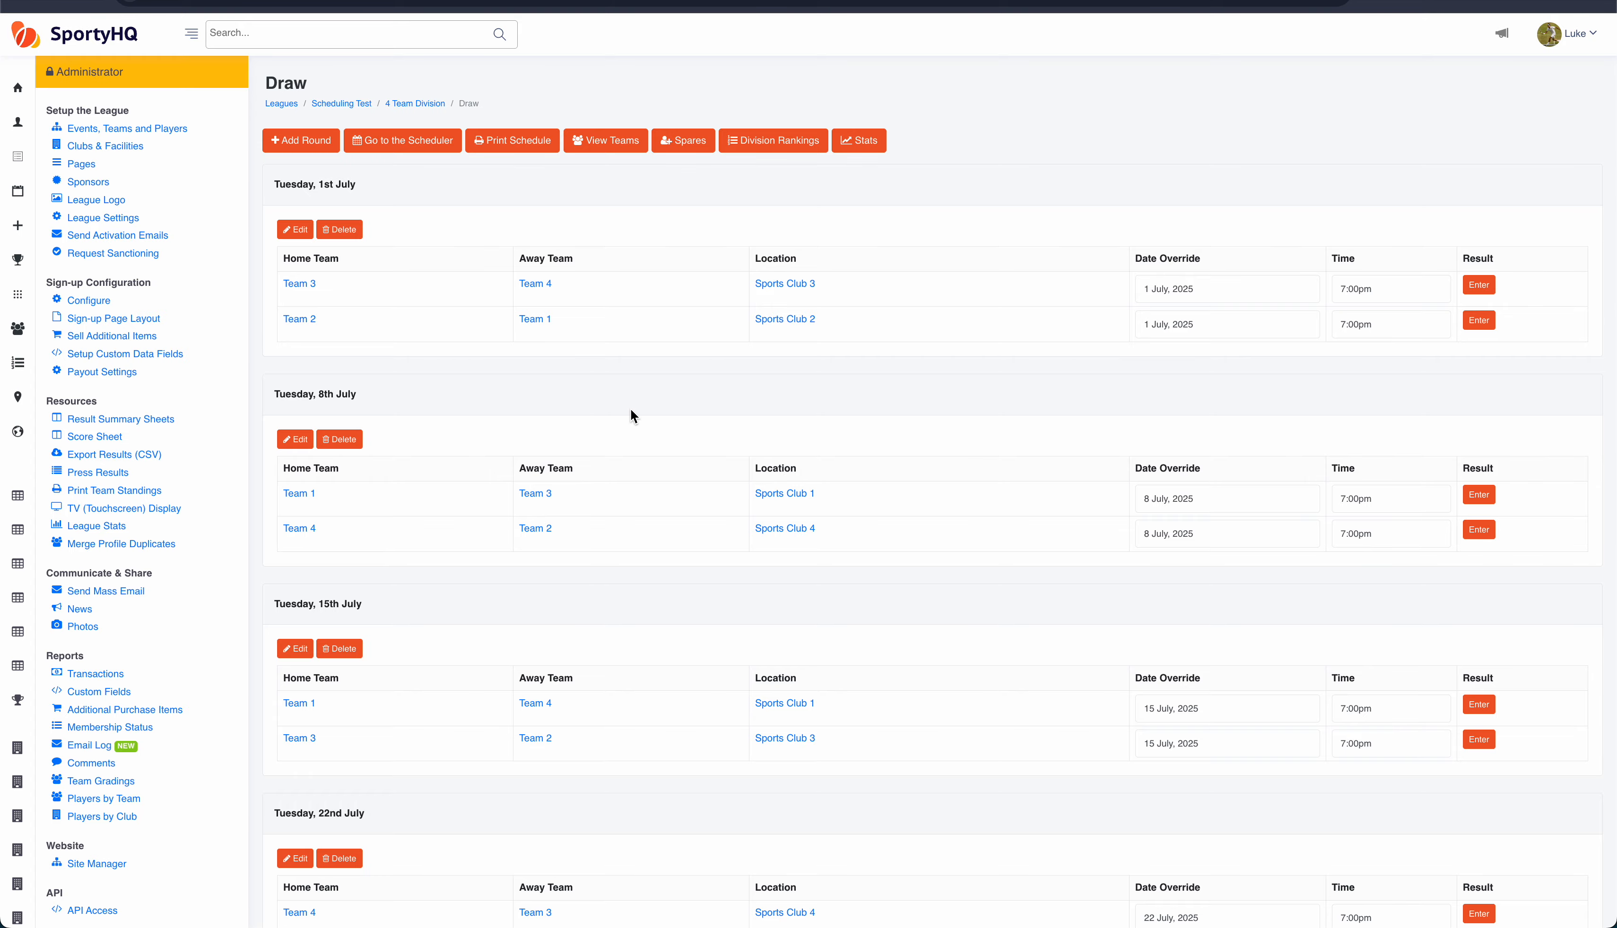
scroll(630, 411, down, 20)
scroll(630, 408, down, 5)
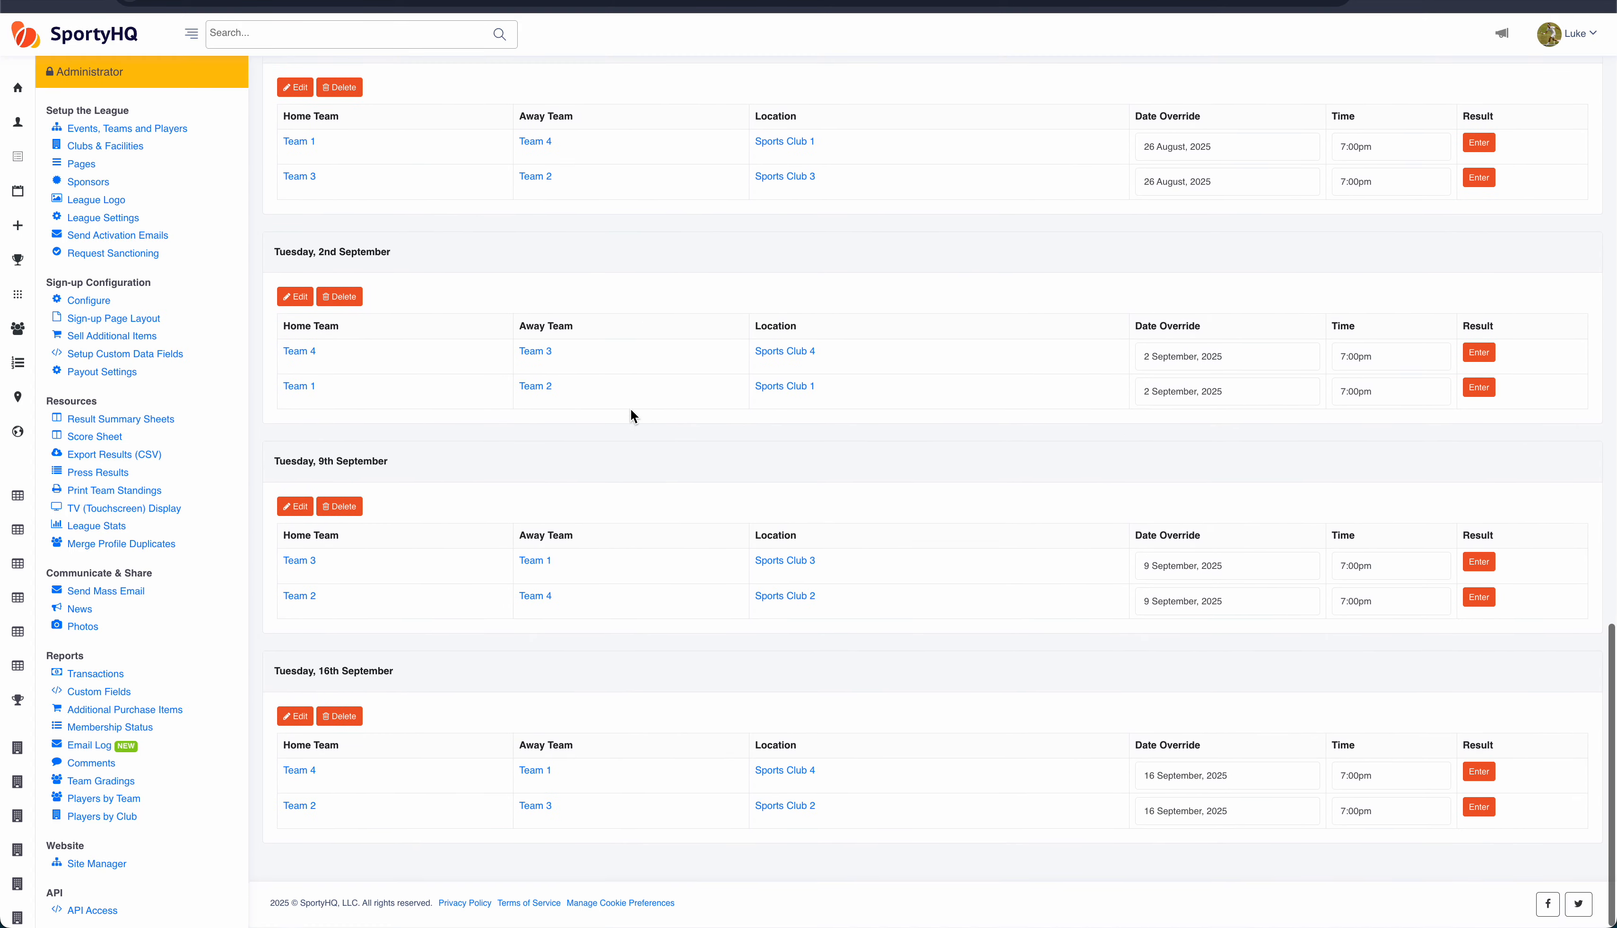
scroll(631, 408, up, 20)
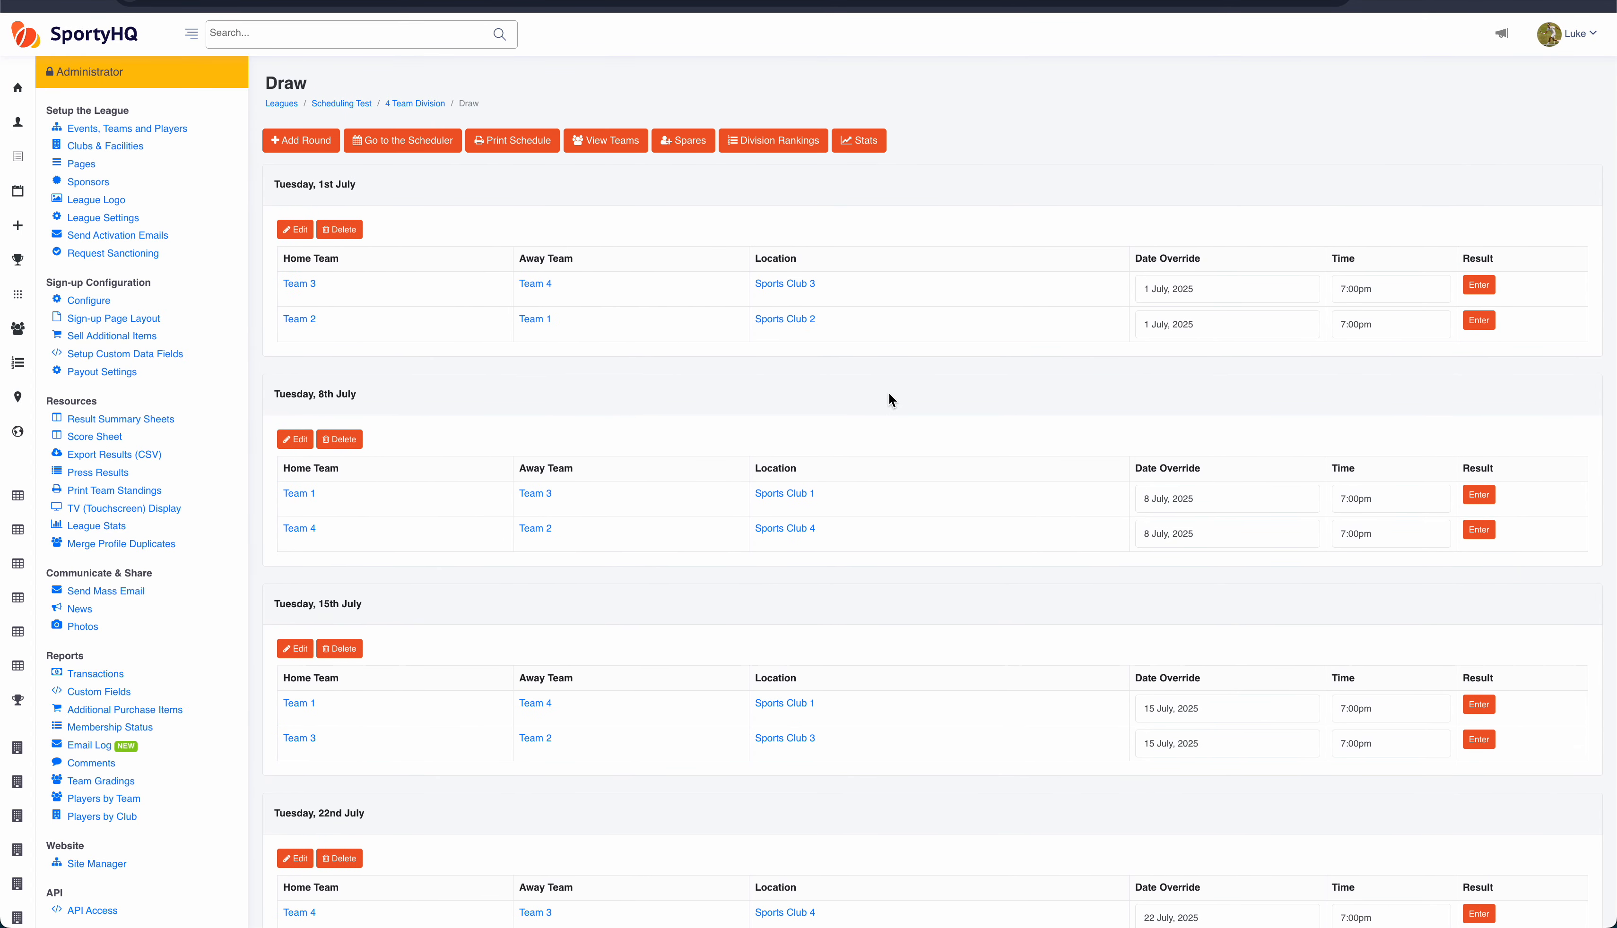